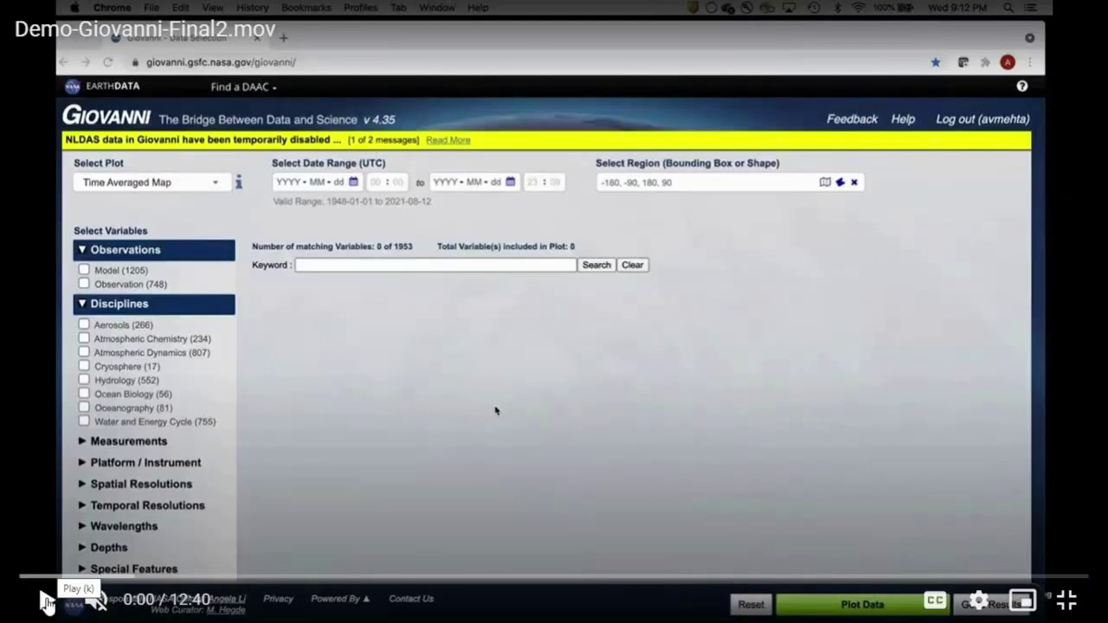
pyautogui.click(47, 601)
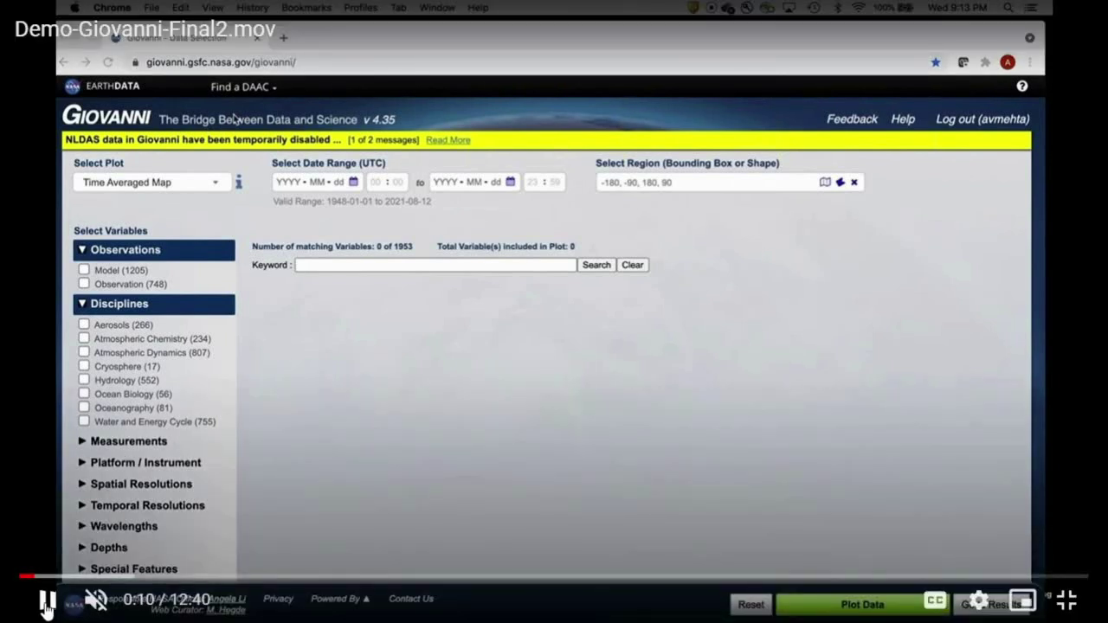
pyautogui.click(45, 604)
pyautogui.click(47, 601)
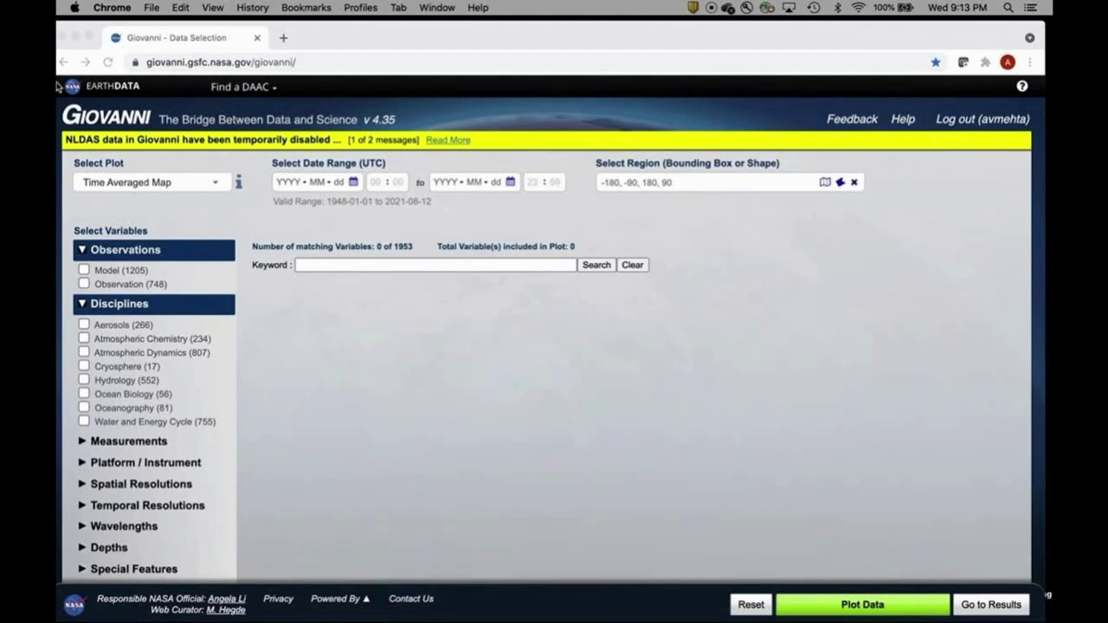
# - Search the variables for the keyword IMERG Final
pyautogui.click(324, 273)
pyautogui.click(322, 268)
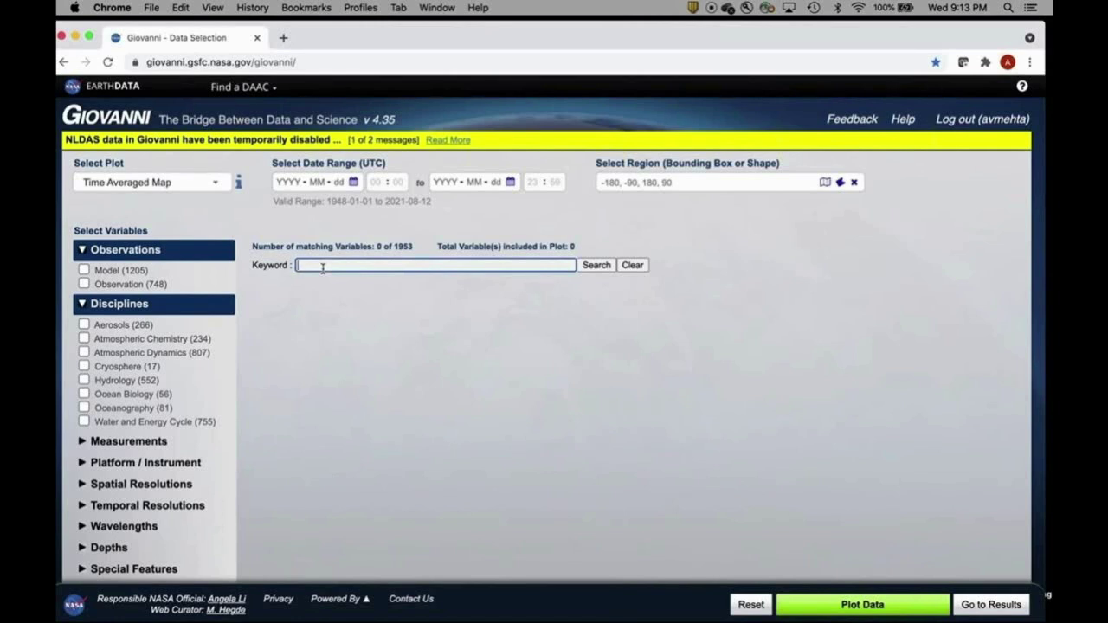
pyautogui.write('IMERG')
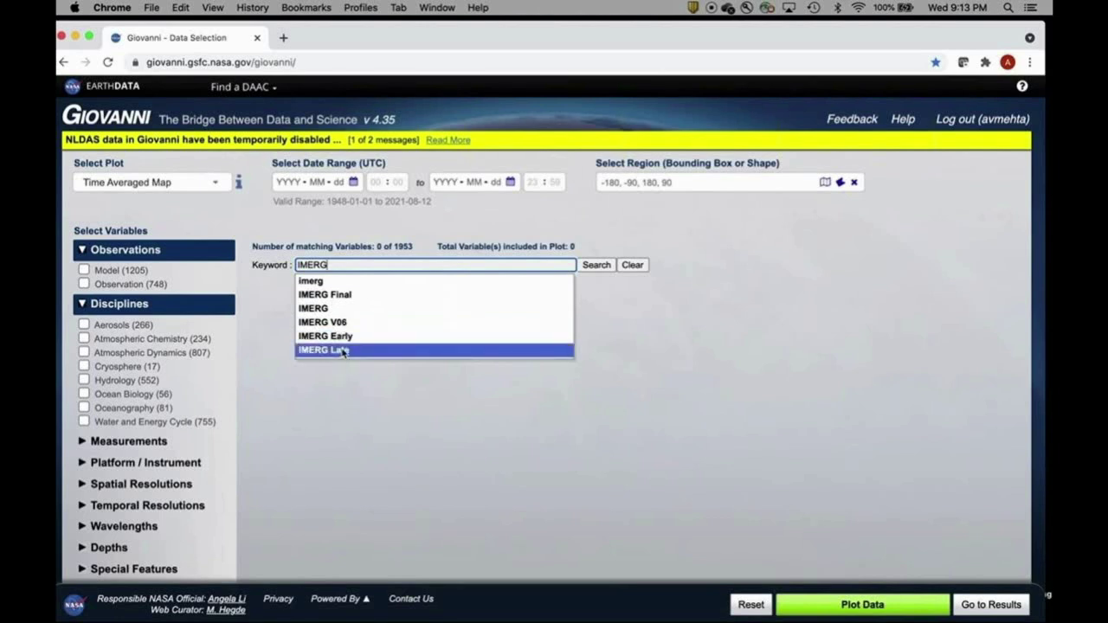
pyautogui.click(335, 295)
pyautogui.click(595, 266)
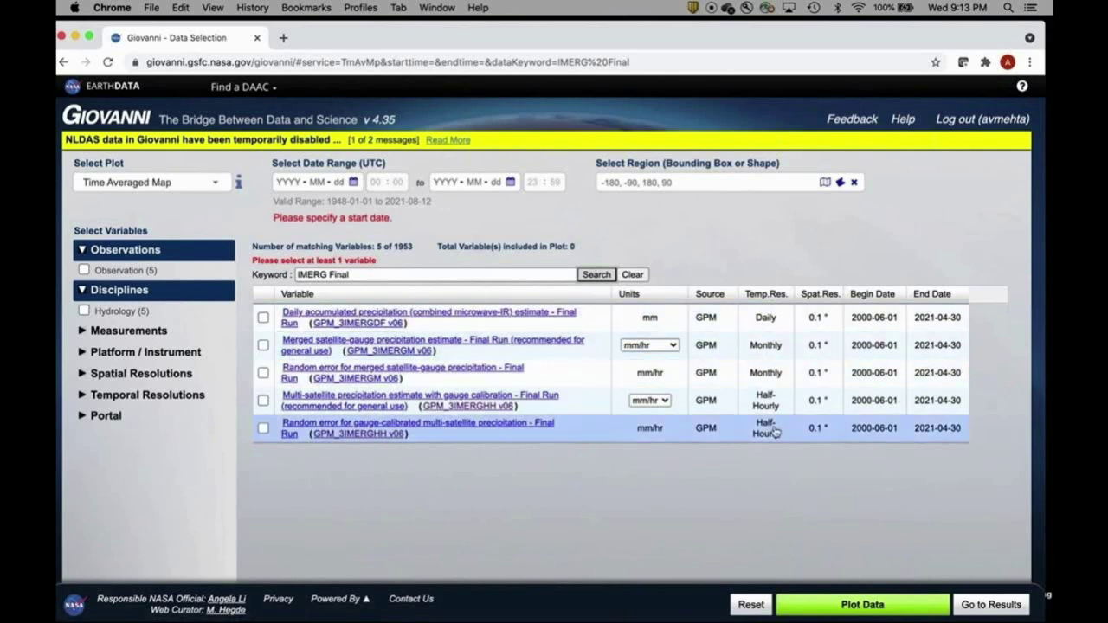
# - Select the half-hourly multi-satellite precipitation estimate with gauge calibration (GPM_3IMERGHH v06) and set the plot type to Animation
pyautogui.moveTo(1072, 499)
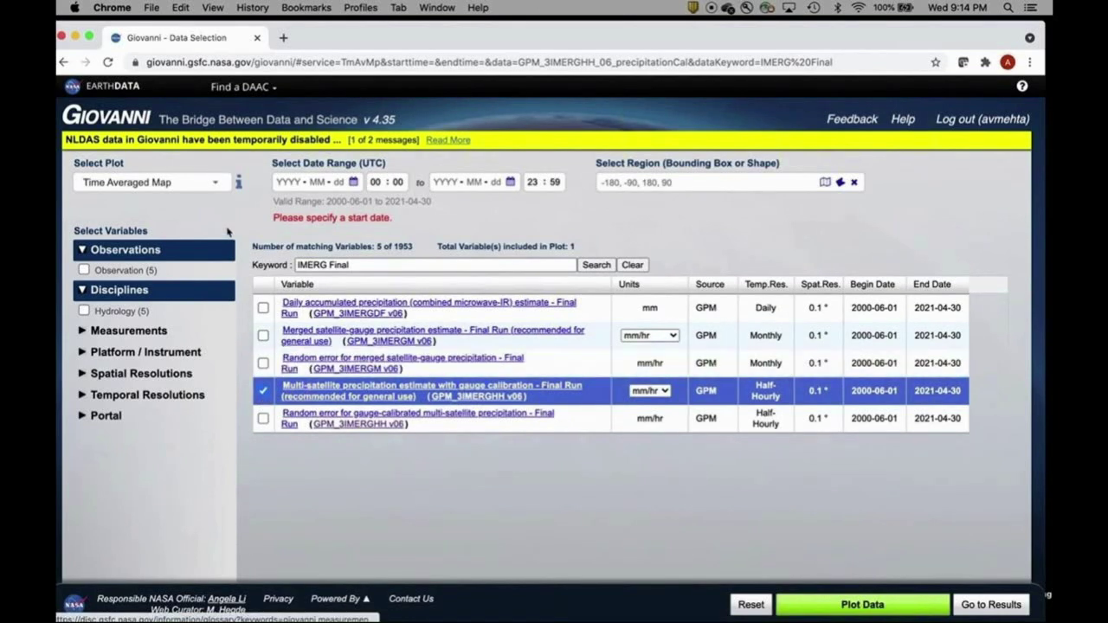
pyautogui.click(219, 186)
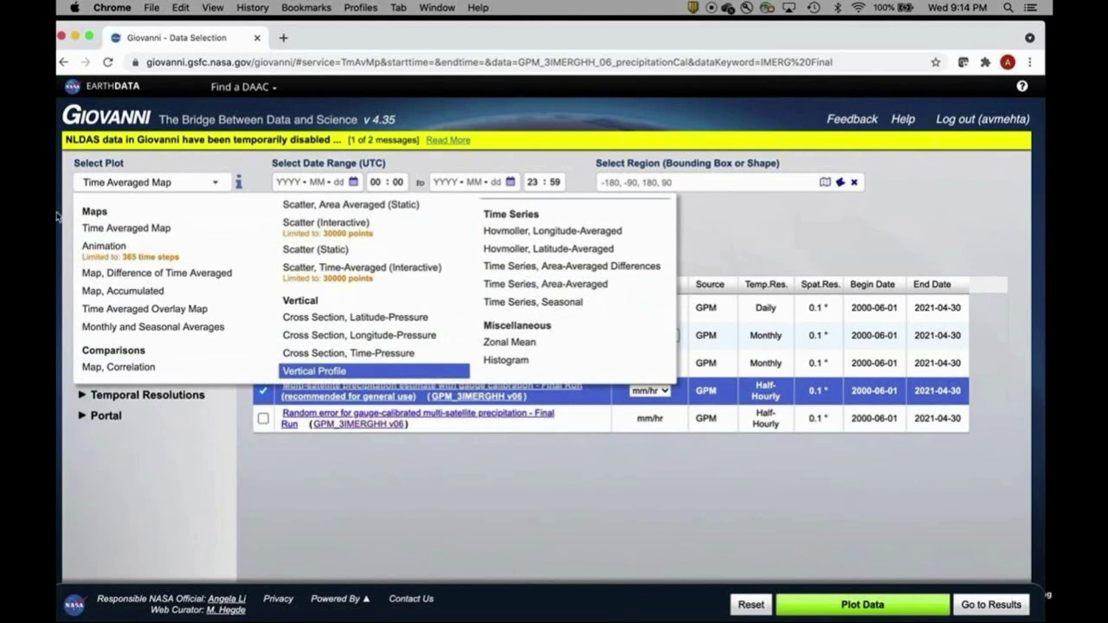
pyautogui.click(93, 247)
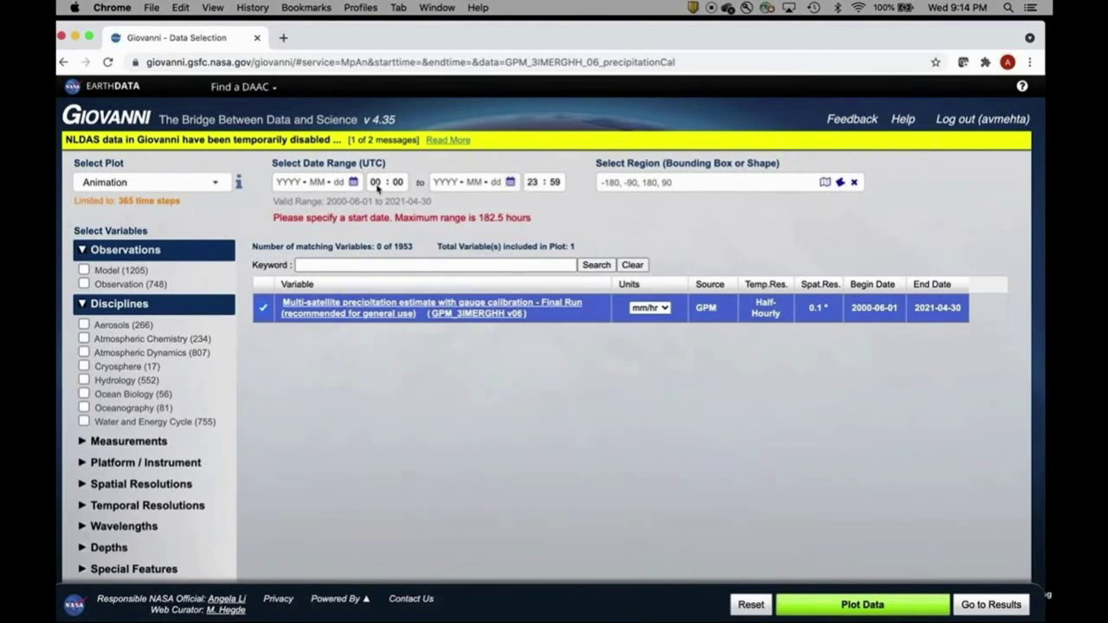
# - Set the start date of the date range to 2017-09-19
pyautogui.click(353, 183)
pyautogui.click(318, 230)
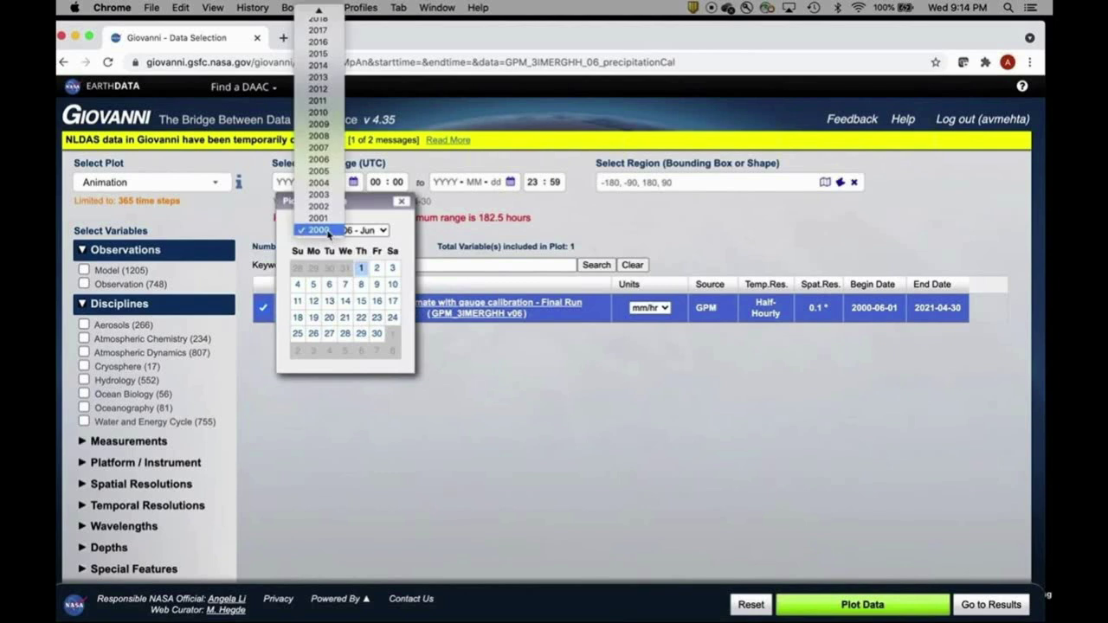
pyautogui.click(330, 31)
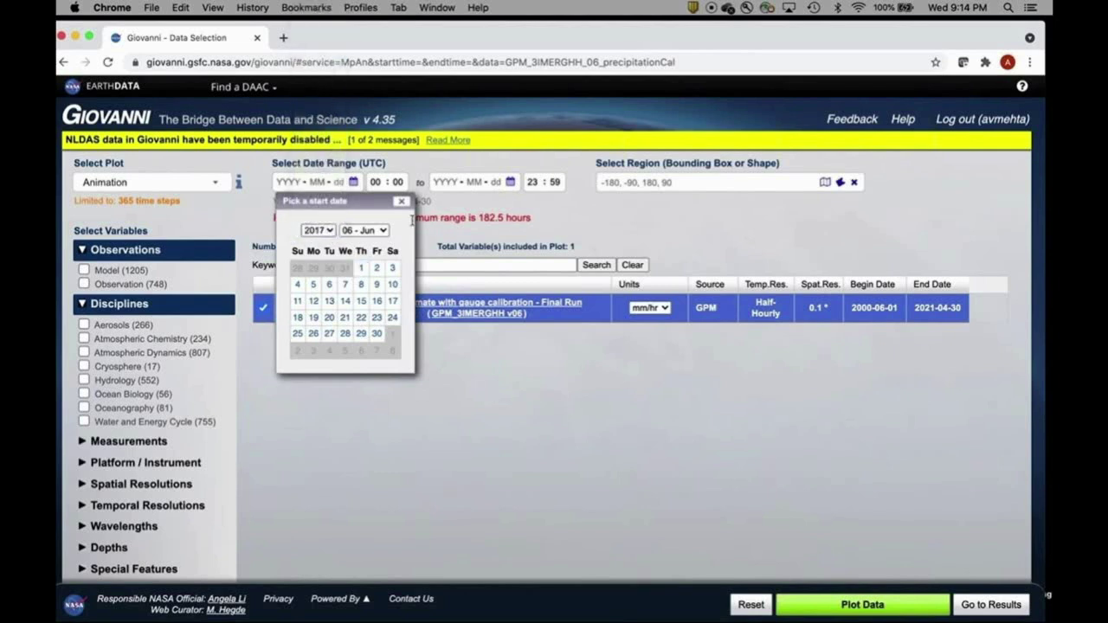
pyautogui.click(374, 234)
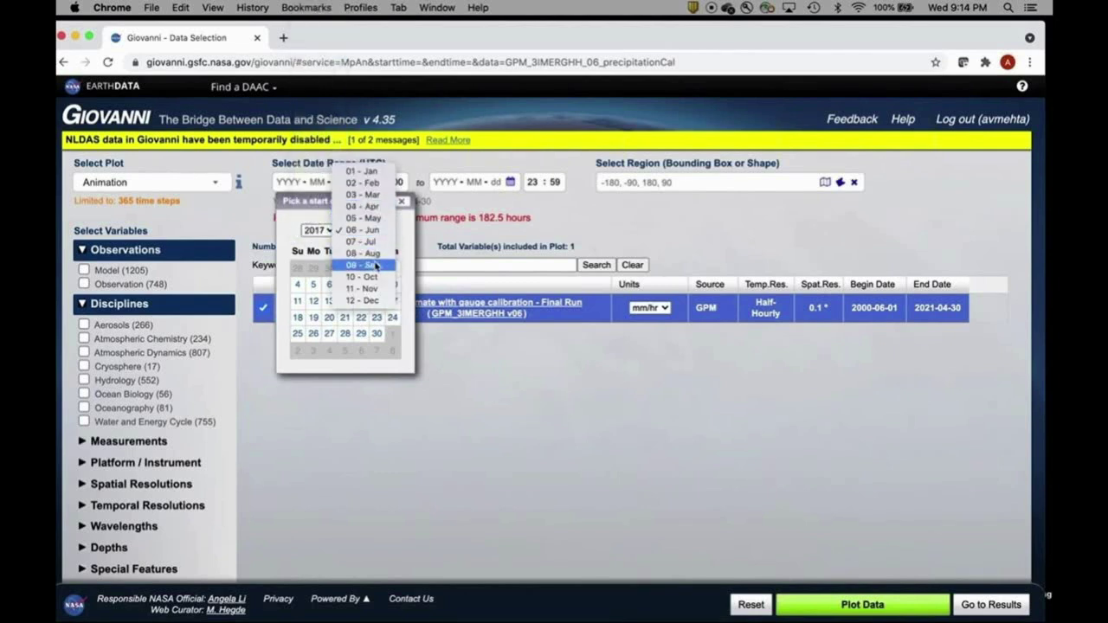
pyautogui.click(375, 265)
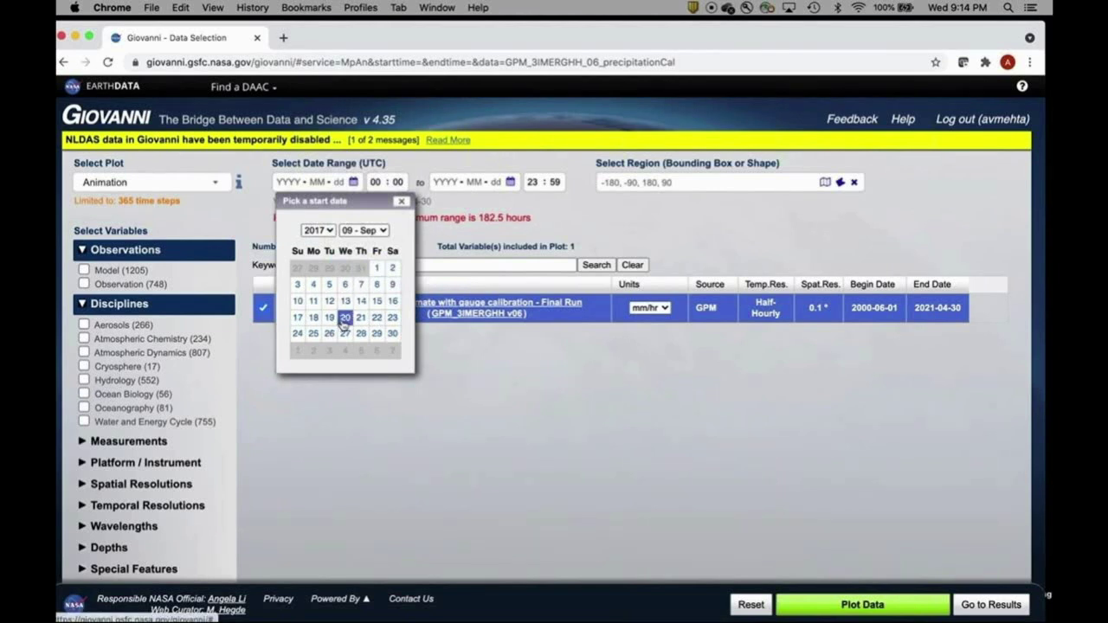
pyautogui.click(377, 318)
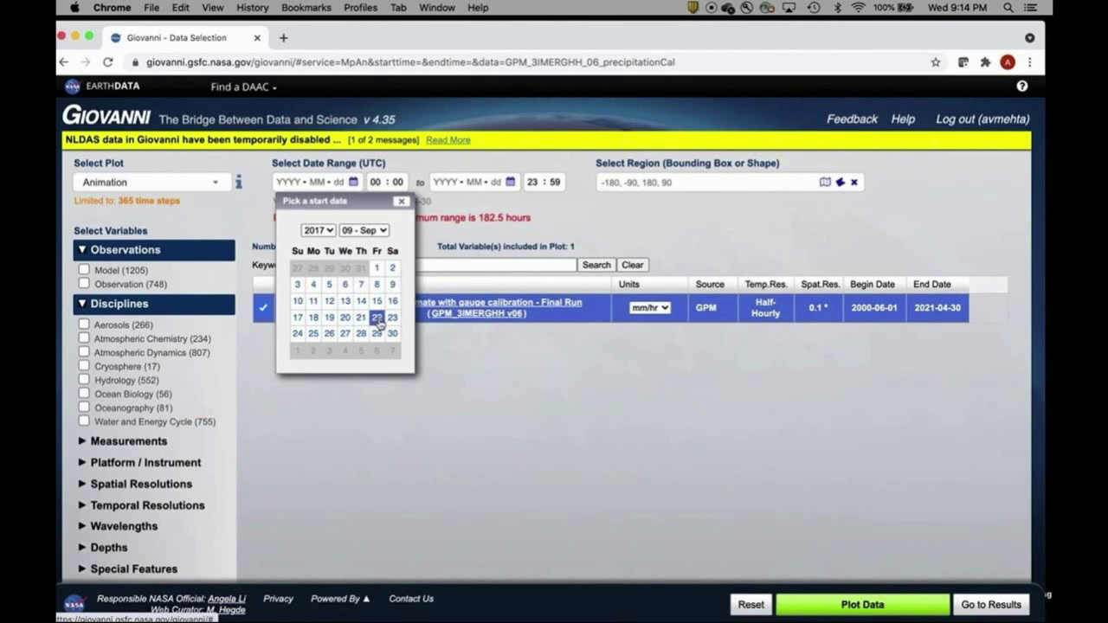
pyautogui.click(329, 320)
# - Set the end date of the date range to 2017-09-23
pyautogui.click(509, 187)
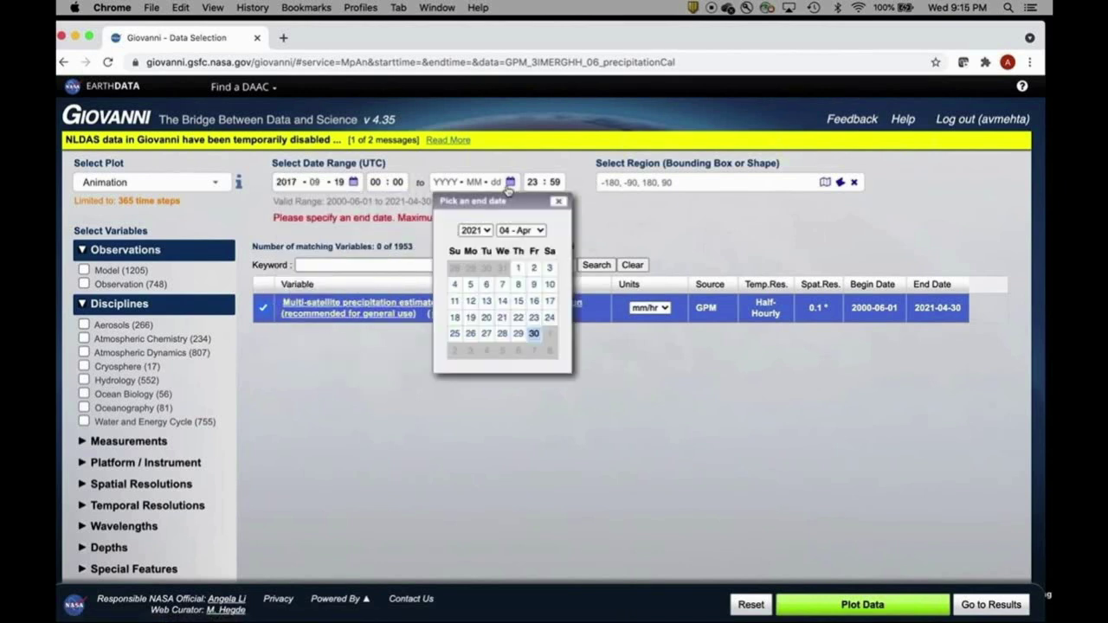
pyautogui.click(486, 230)
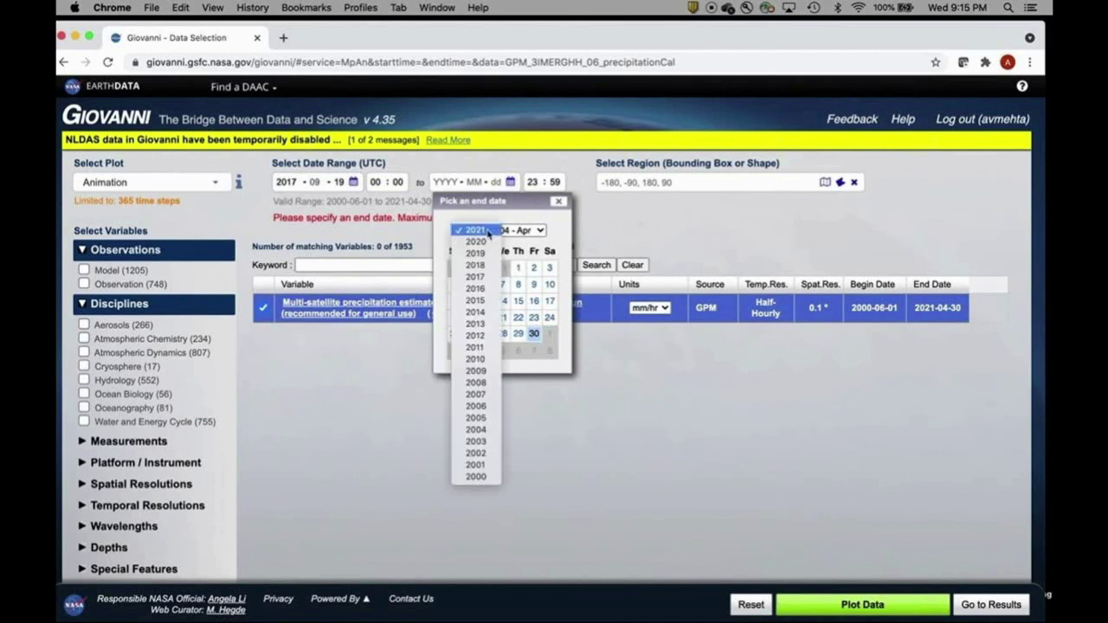
pyautogui.click(487, 277)
pyautogui.click(524, 230)
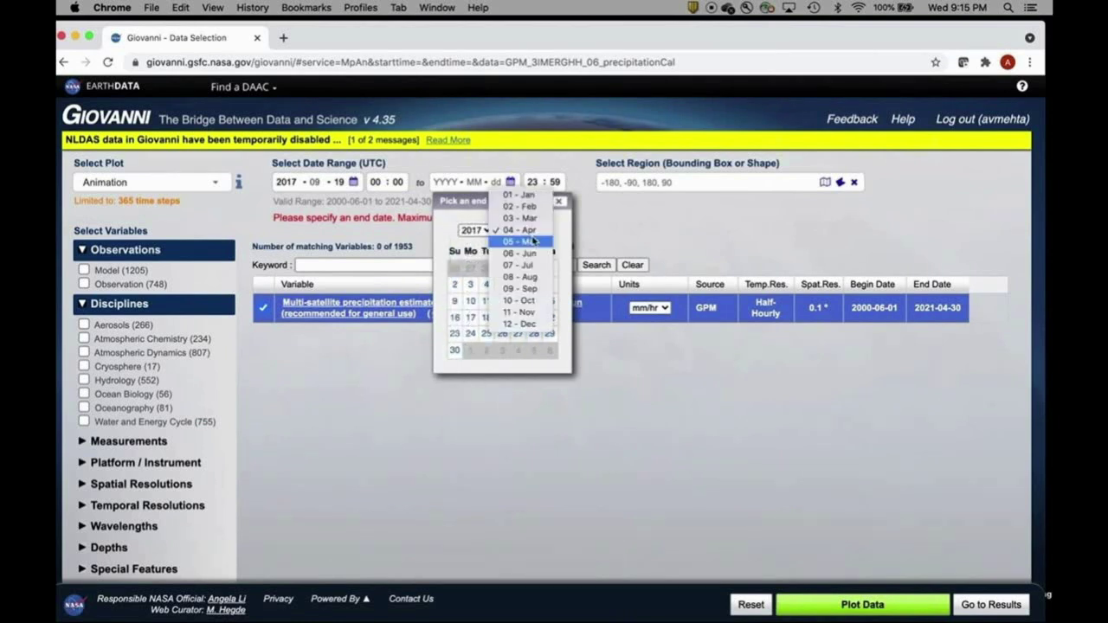
pyautogui.click(536, 291)
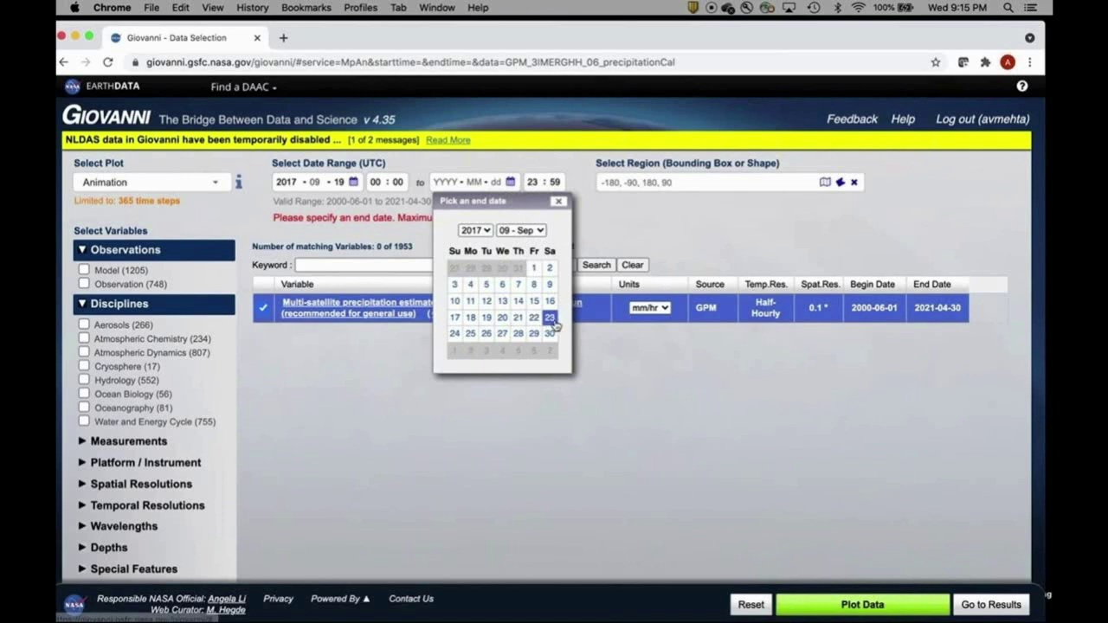
pyautogui.click(550, 318)
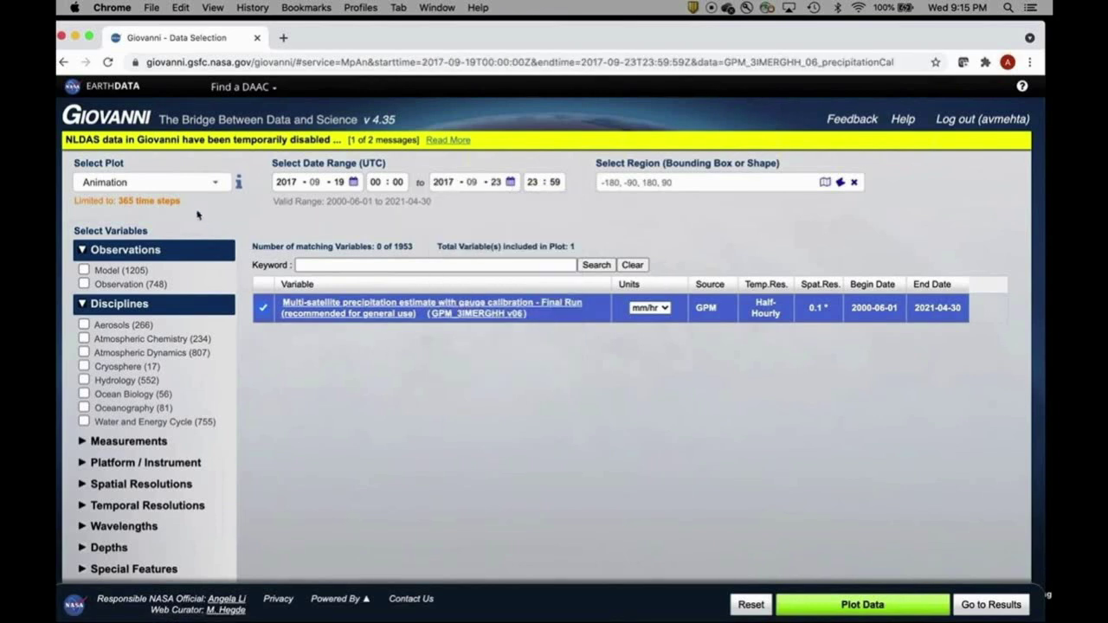
# - Draw a bounding box on the region map around Puerto Rico and the islands to its southeast, about -67.94, 15.07, -58.47, 20.02
pyautogui.click(825, 183)
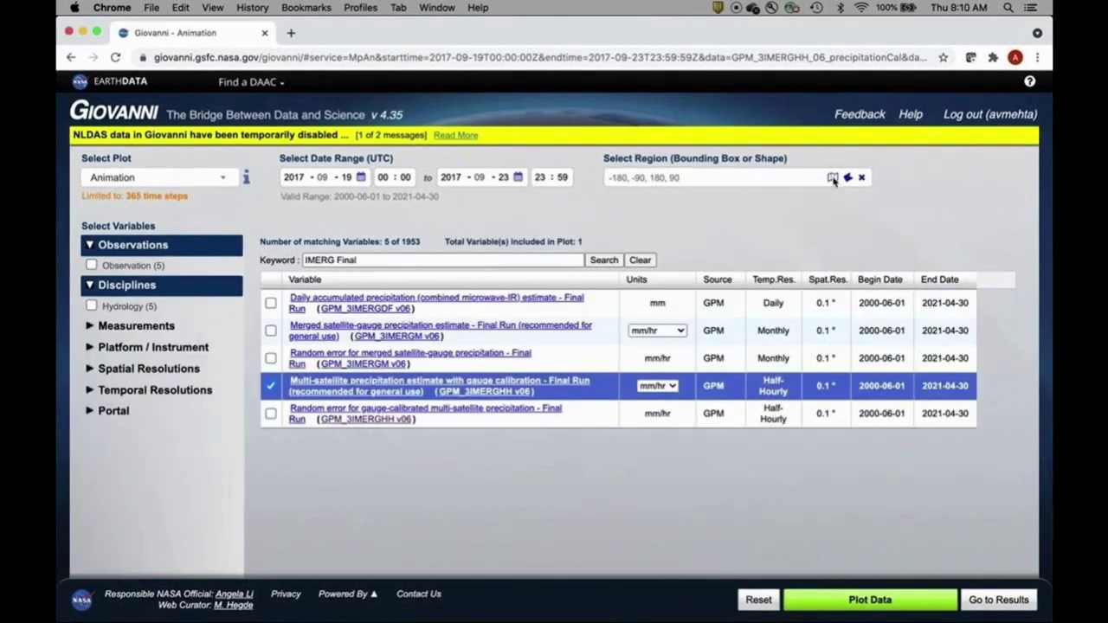
pyautogui.click(832, 179)
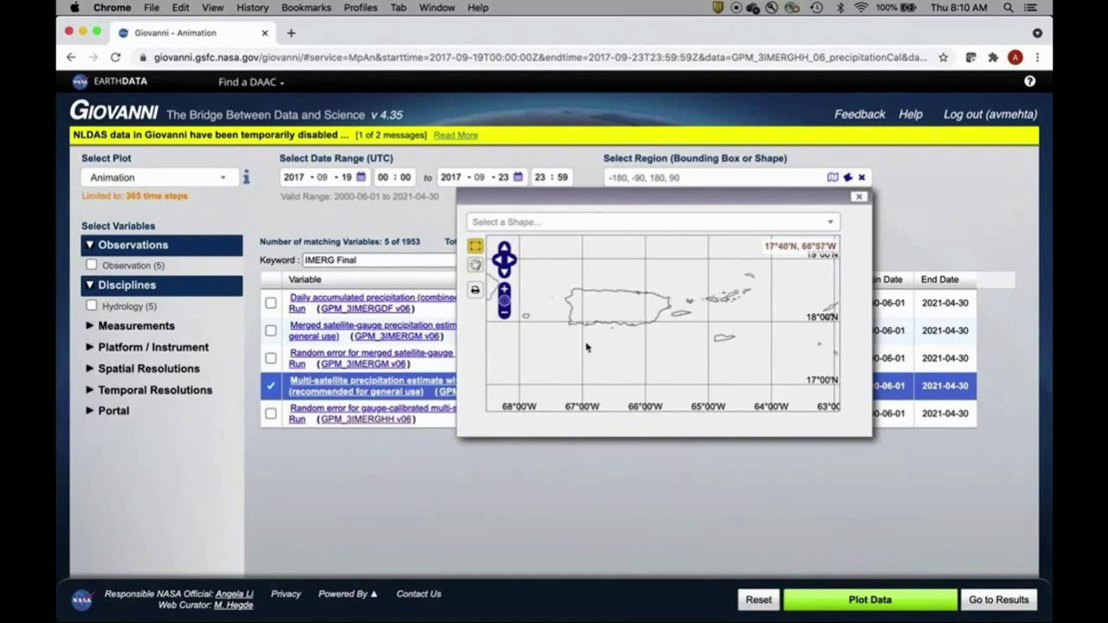
pyautogui.scroll(-2, 586, 346)
pyautogui.click(505, 296)
pyautogui.click(504, 295)
pyautogui.click(505, 296)
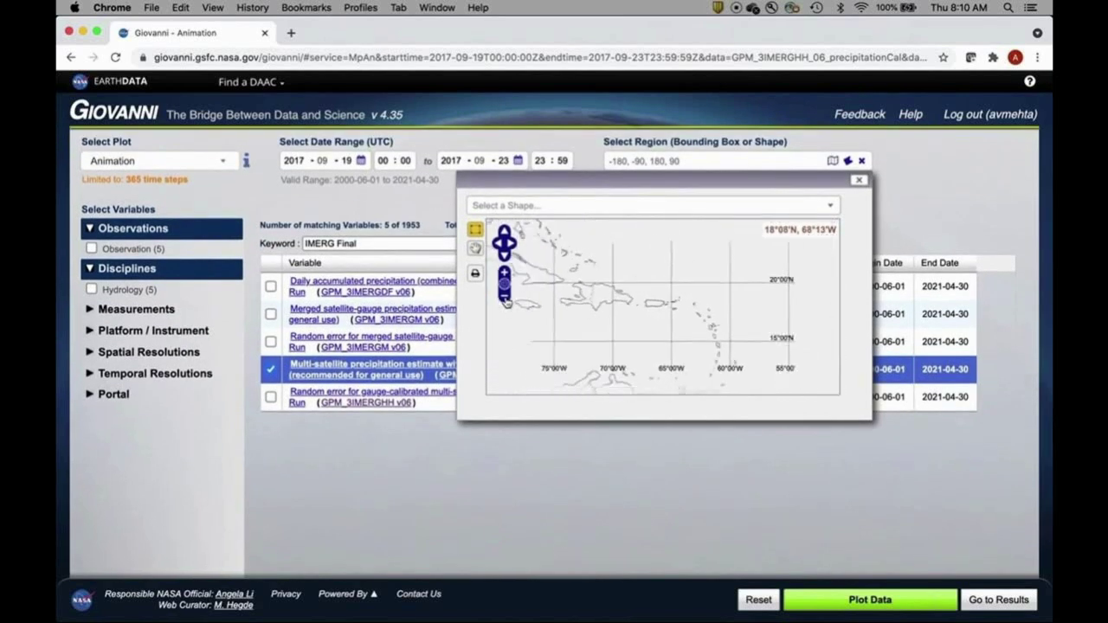
pyautogui.click(479, 250)
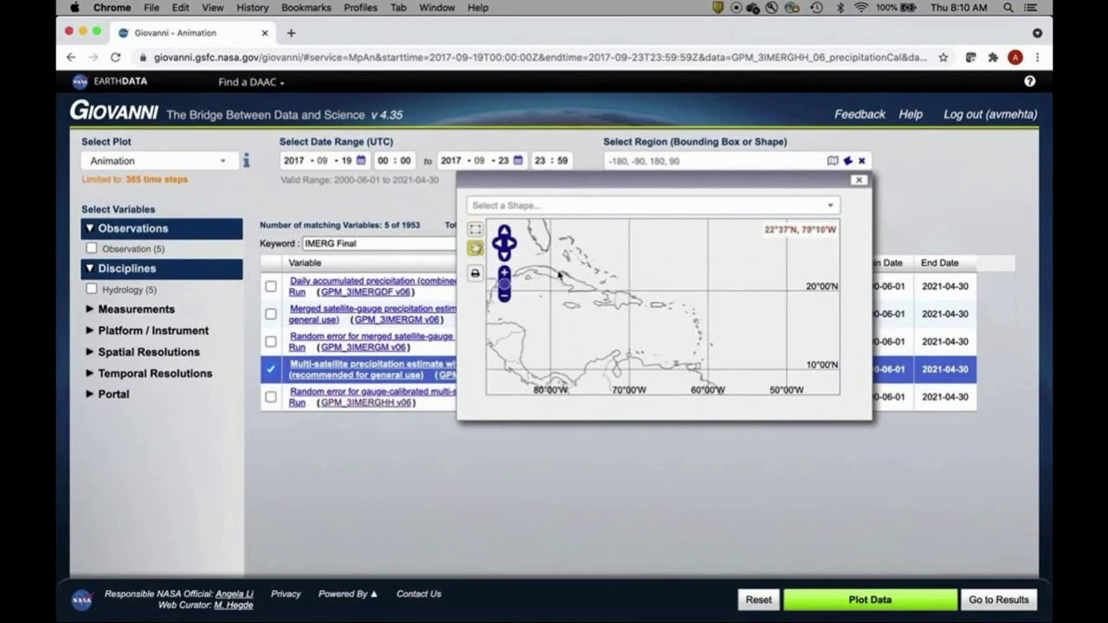
pyautogui.moveTo(559, 275); pyautogui.dragTo(587, 280)
pyautogui.click(503, 274)
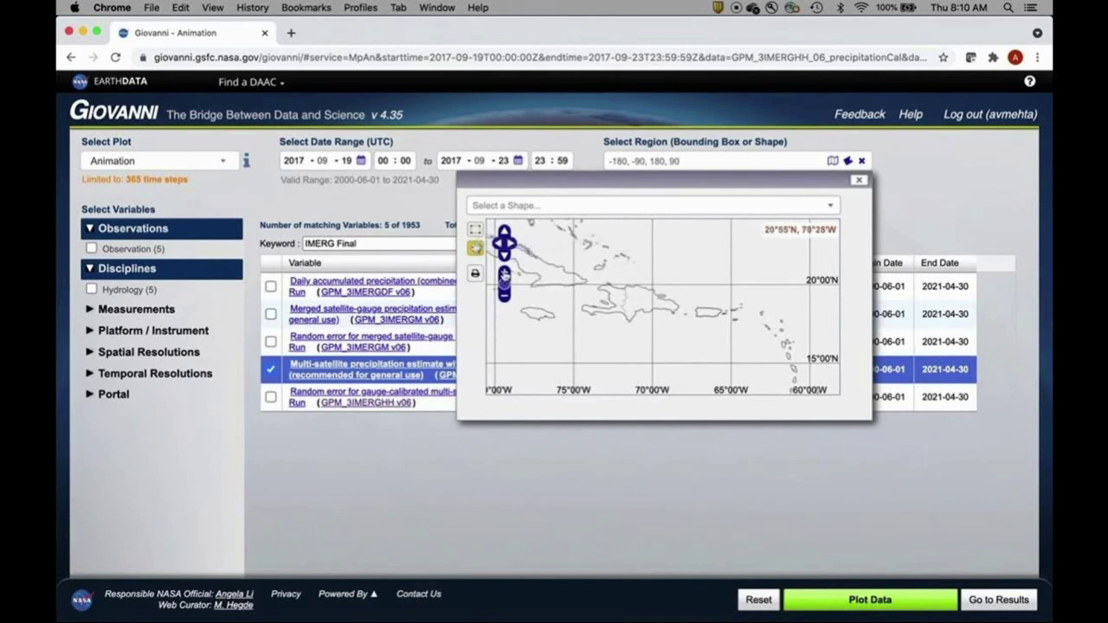
pyautogui.click(504, 274)
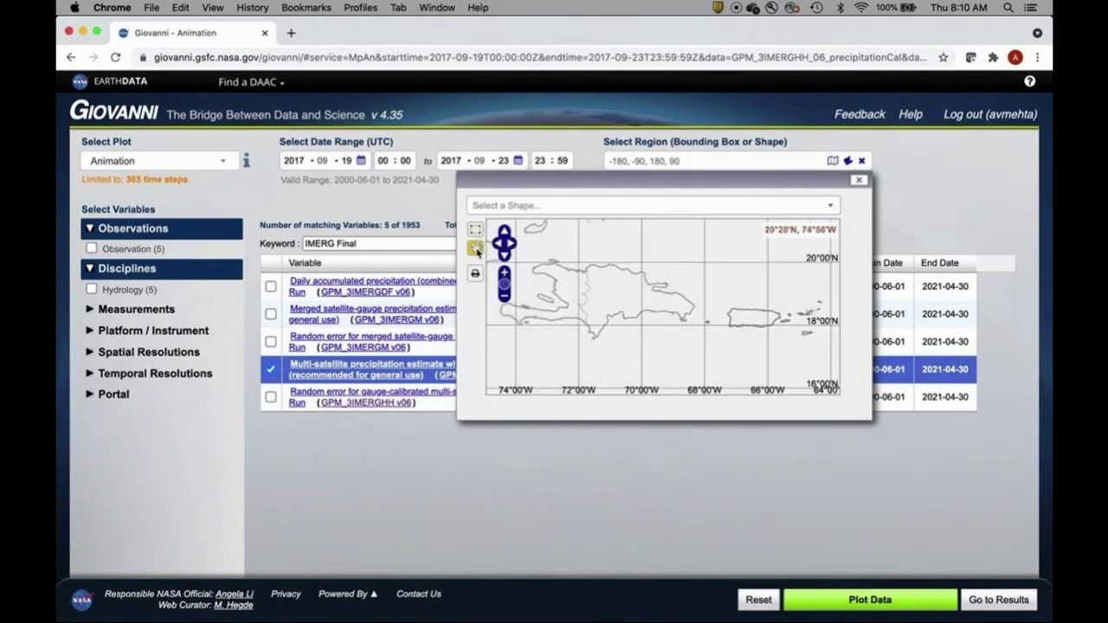
pyautogui.moveTo(644, 302); pyautogui.dragTo(539, 279)
pyautogui.moveTo(636, 250); pyautogui.dragTo(574, 311)
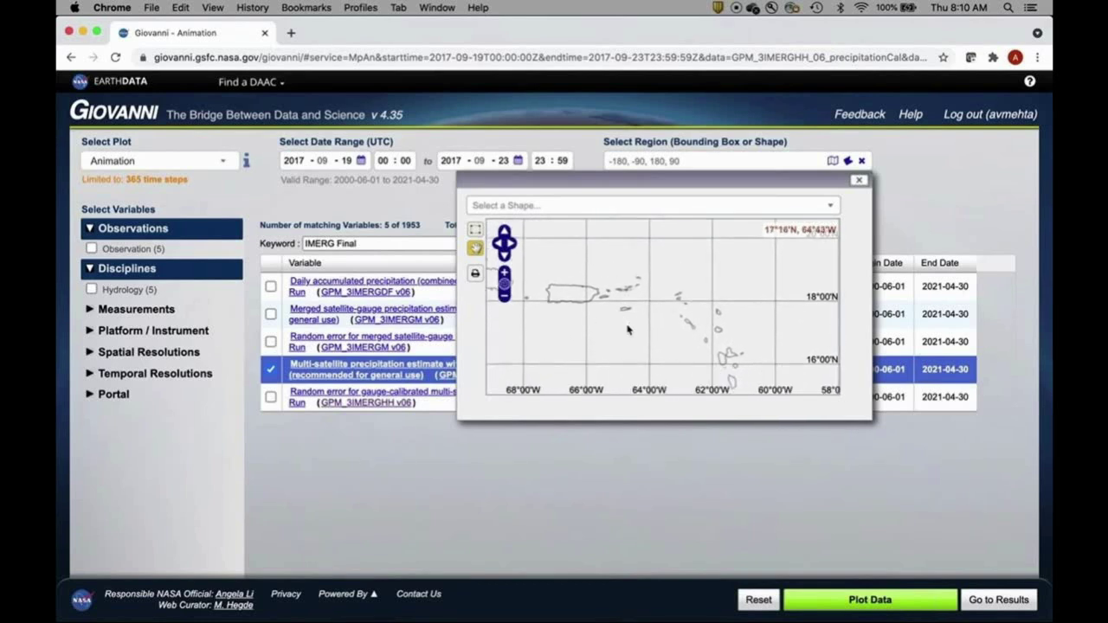
pyautogui.moveTo(625, 326); pyautogui.dragTo(632, 318)
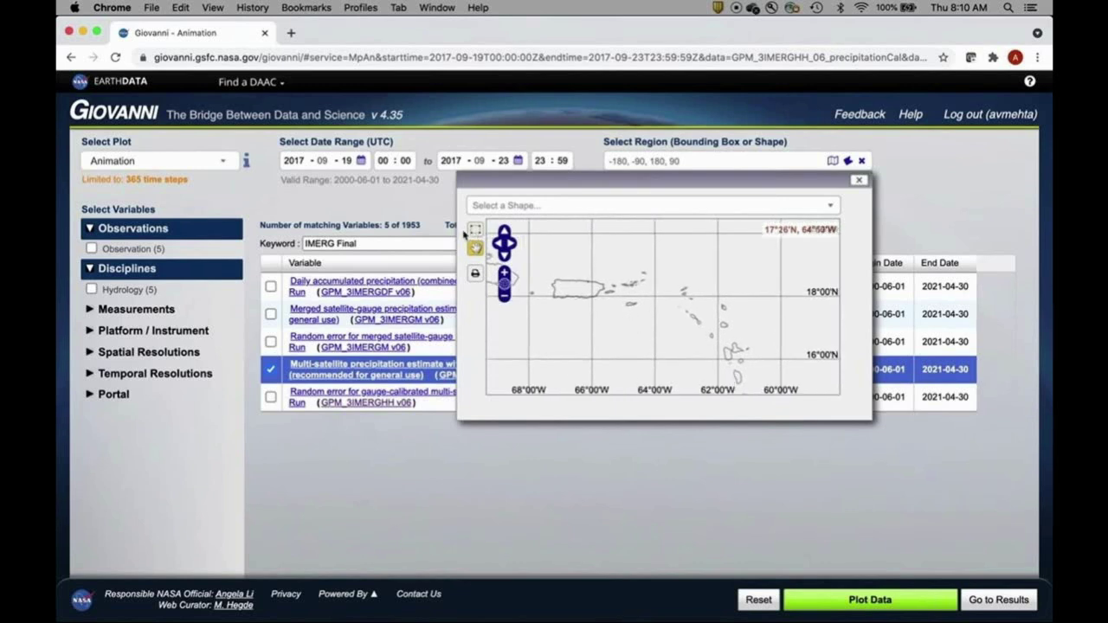
pyautogui.click(474, 229)
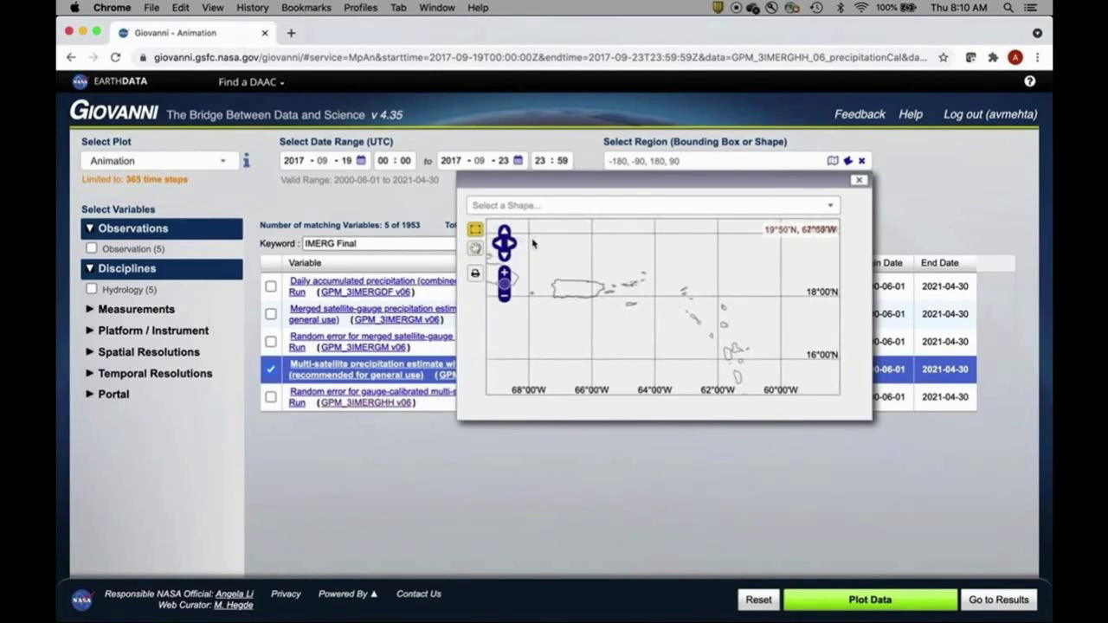
pyautogui.moveTo(532, 237); pyautogui.dragTo(829, 396)
pyautogui.moveTo(529, 231); pyautogui.dragTo(830, 388)
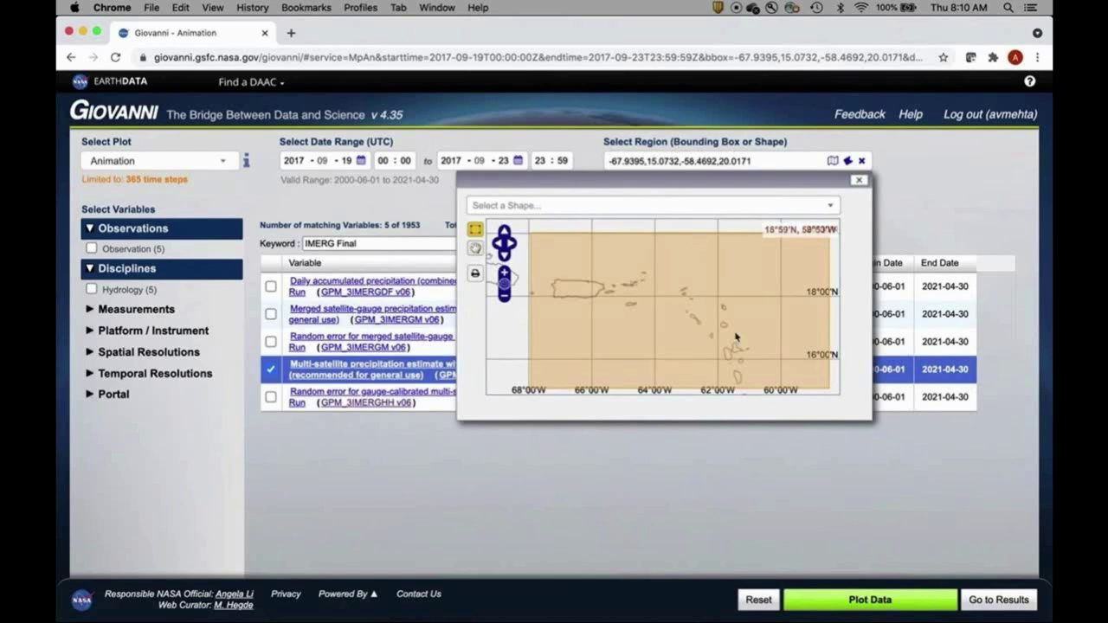
pyautogui.click(859, 180)
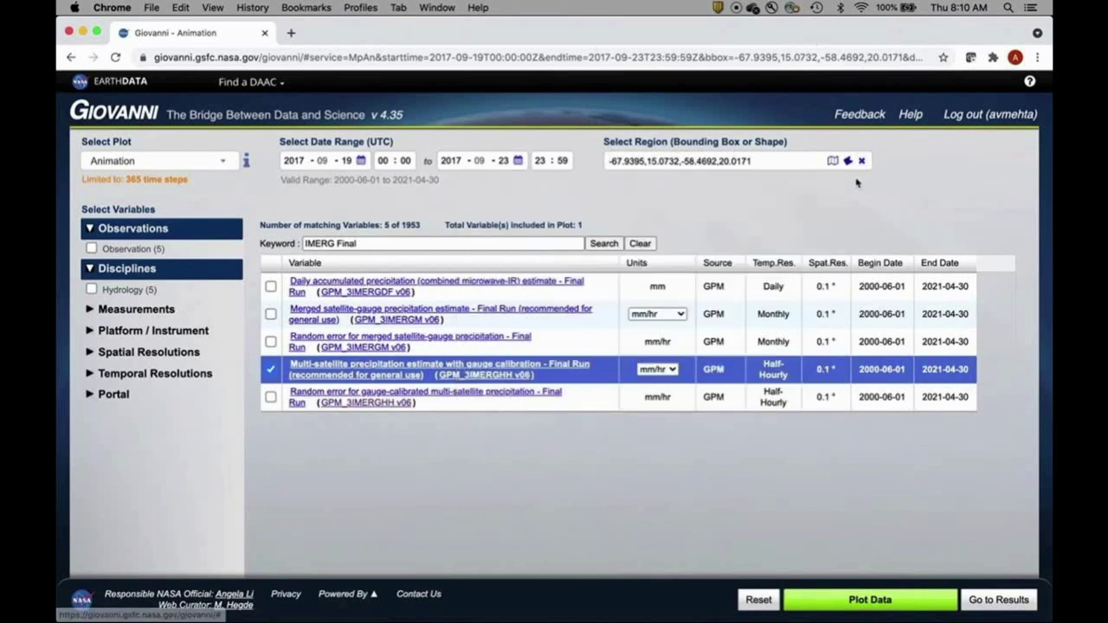
# - Plot the precipitation animation, revisiting the data selection and returning to the results while it is processed
pyautogui.click(869, 600)
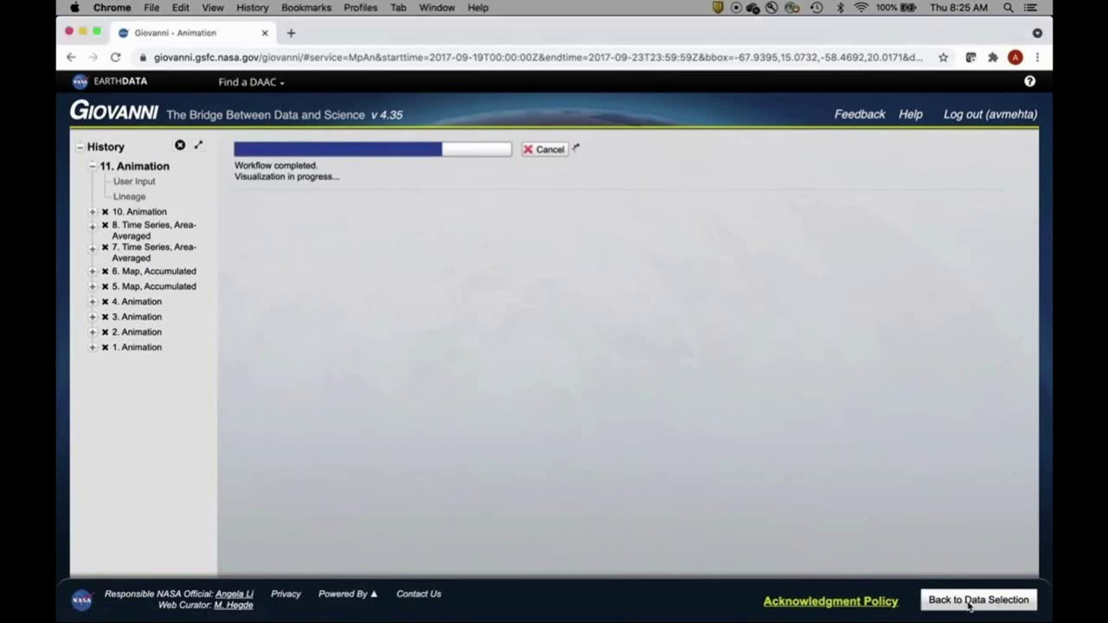
pyautogui.click(969, 604)
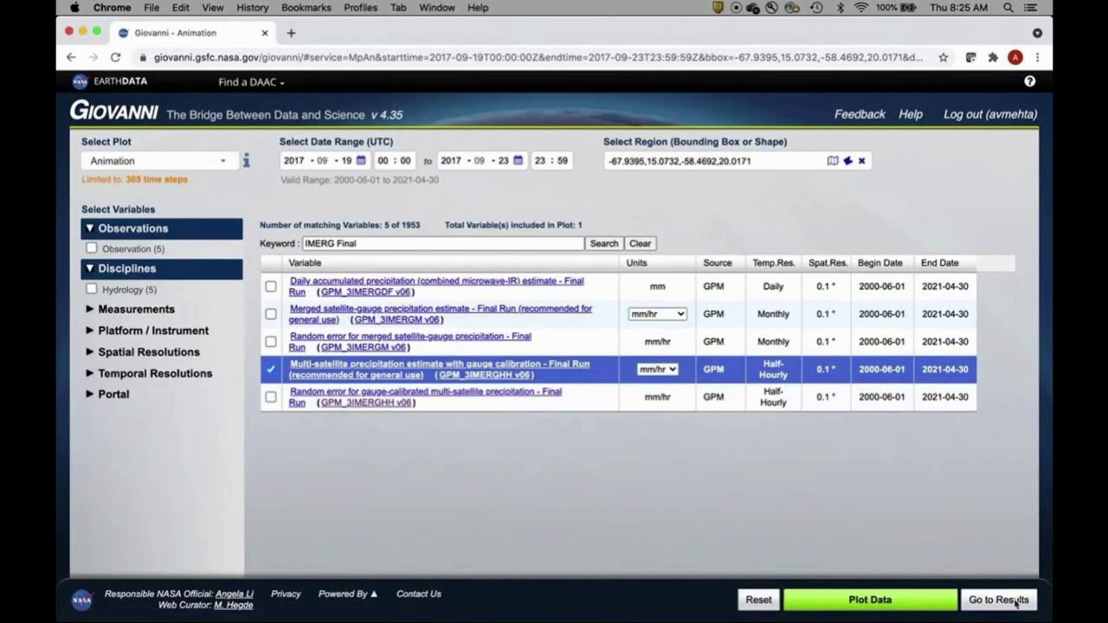
pyautogui.click(999, 606)
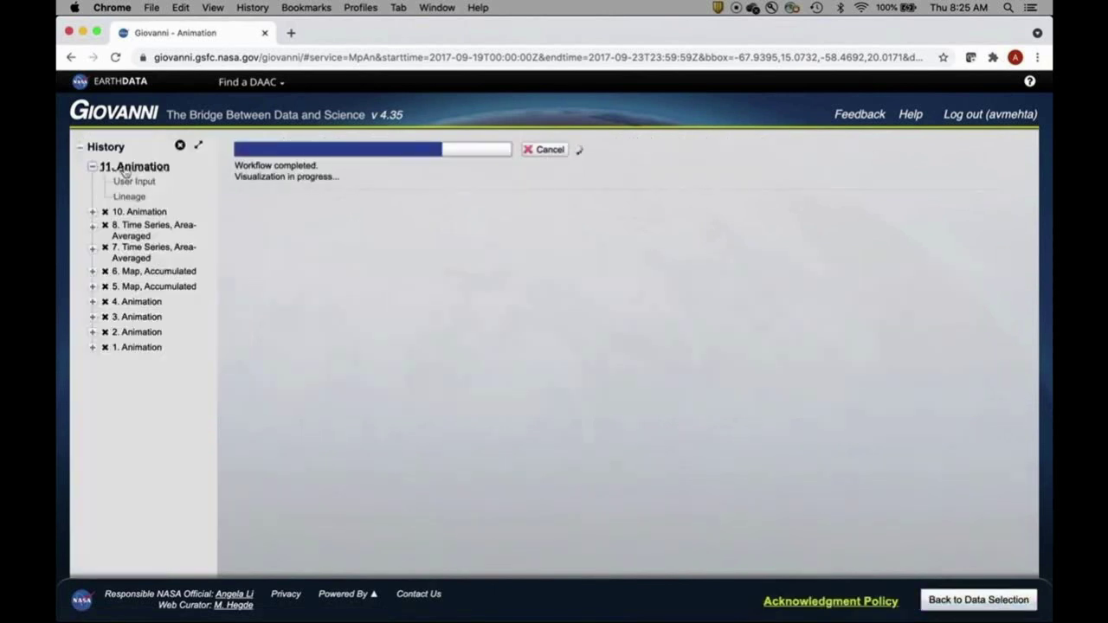
# - Open the 10. Animation result from the history and play it at a rate of 8x
pyautogui.click(136, 212)
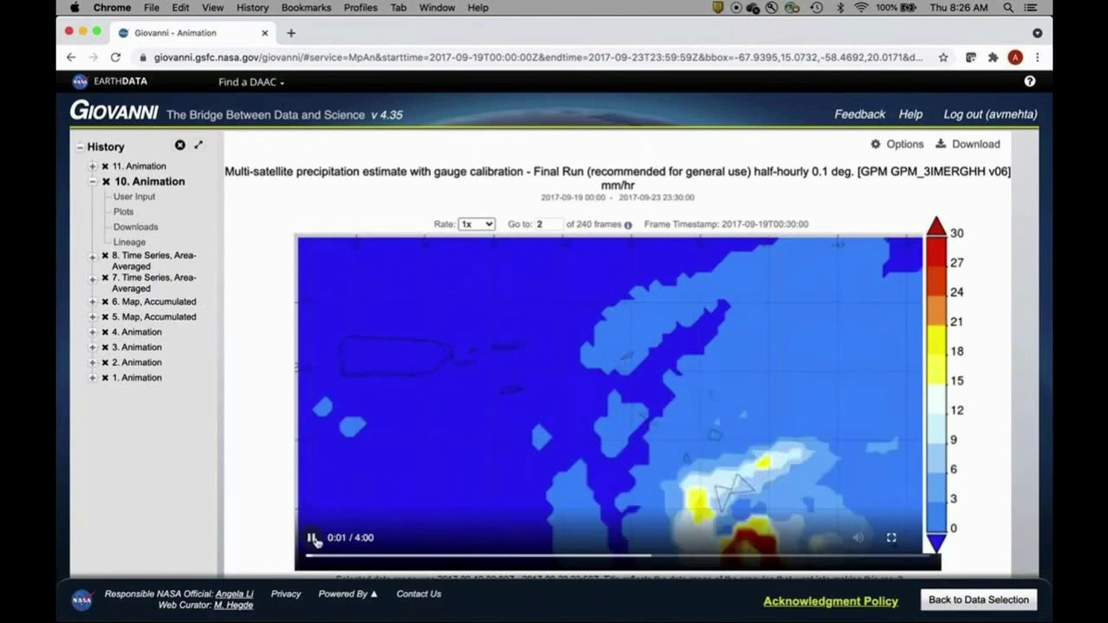
pyautogui.click(496, 227)
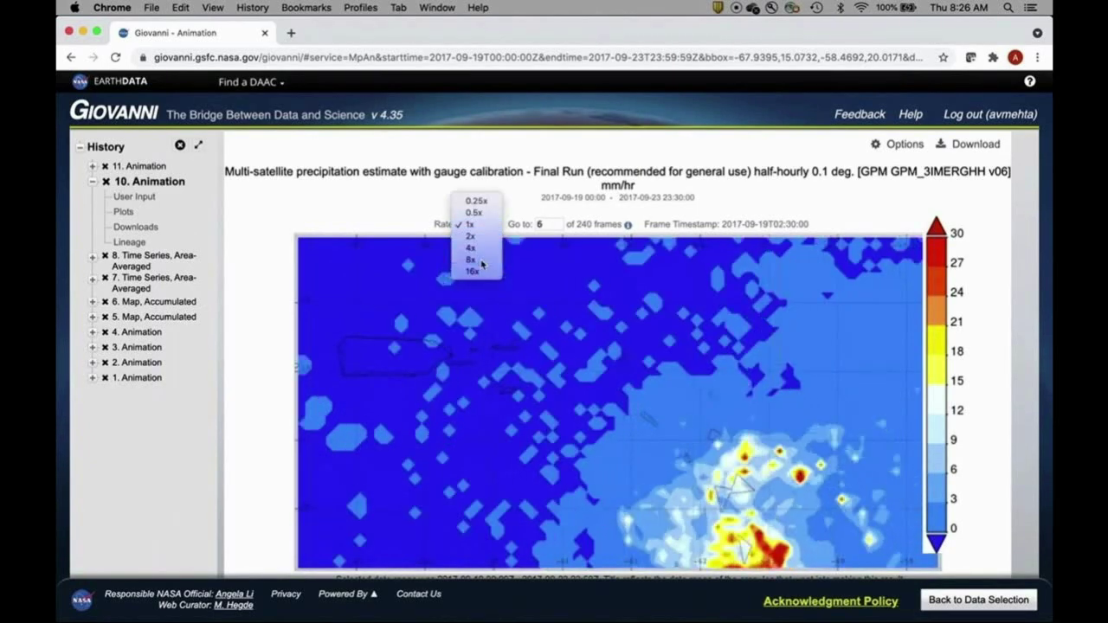
pyautogui.click(482, 262)
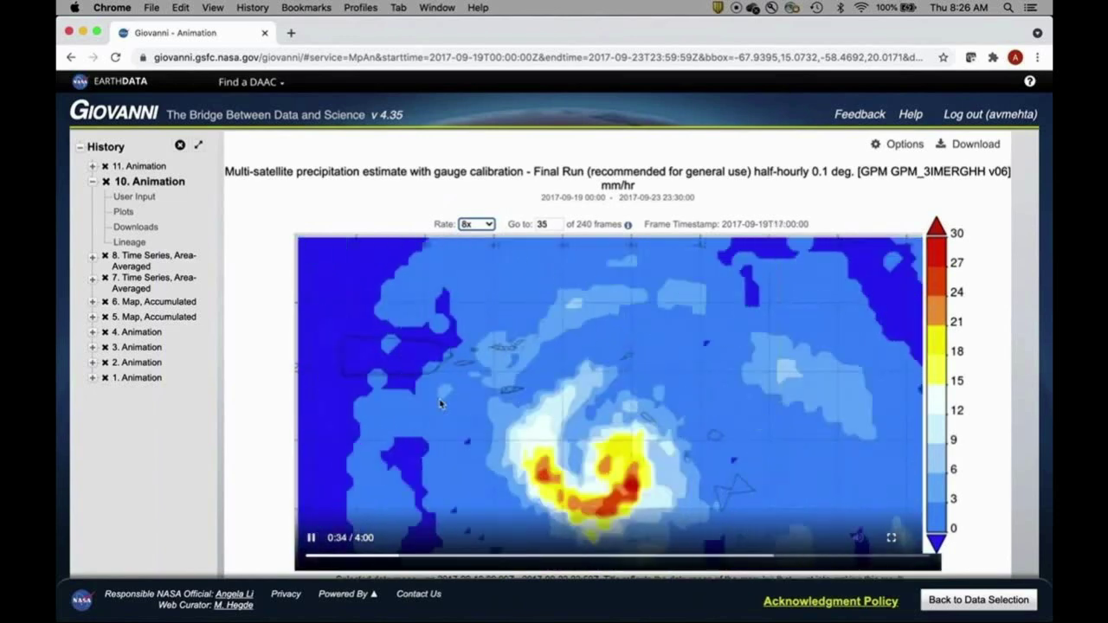
# - Pause the precipitation animation at frame 68 and return to the data selection
pyautogui.click(312, 538)
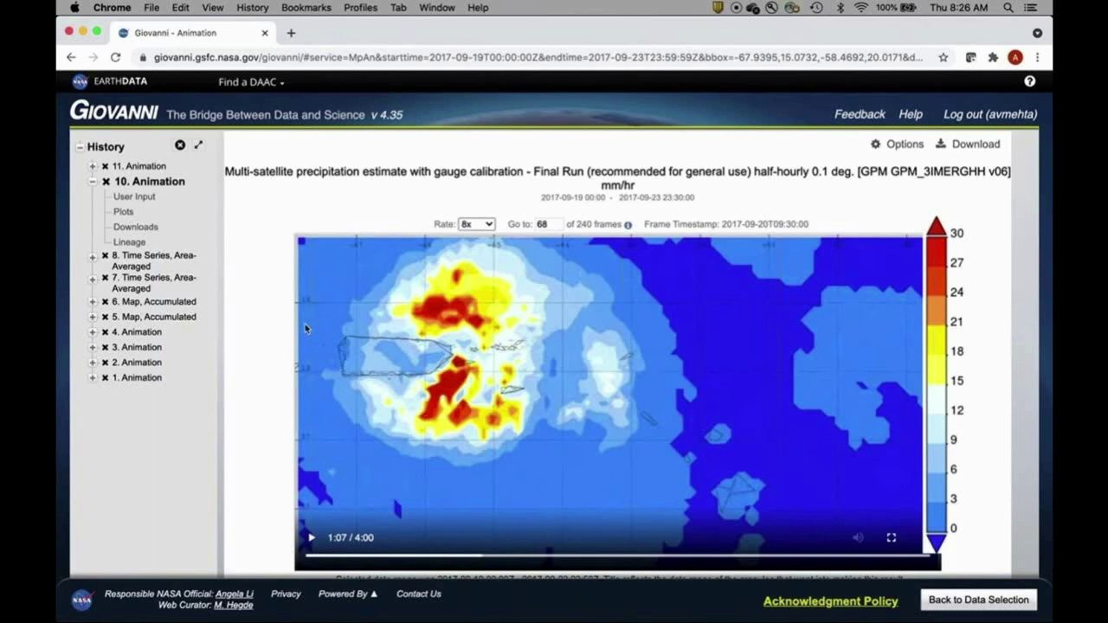
pyautogui.click(962, 601)
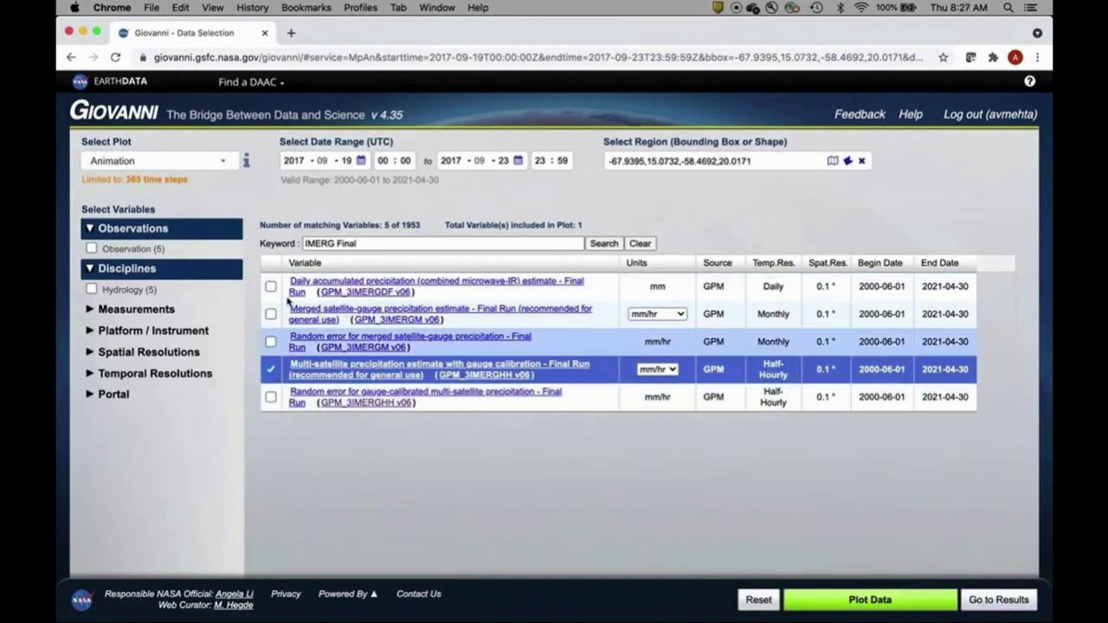
# - Replace the IMERG variable with hourly Sea level pressure, time average (M2T1NXSLV v5.12.4), found by searching for MERRA-2 sea level pressure
pyautogui.click(640, 244)
pyautogui.click(404, 244)
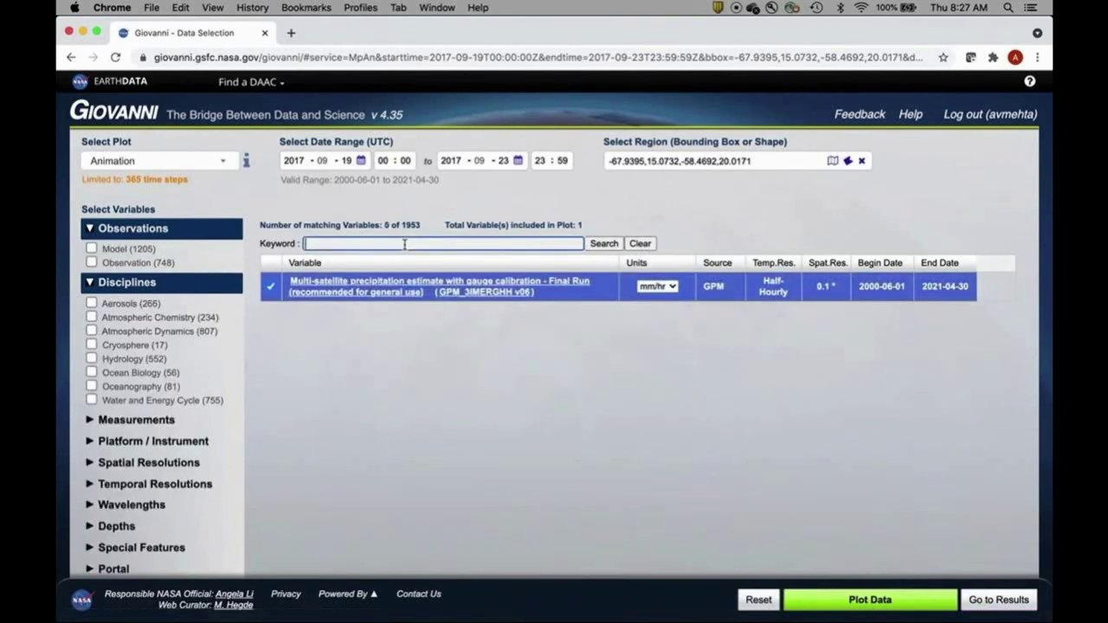
pyautogui.click(270, 286)
pyautogui.click(332, 252)
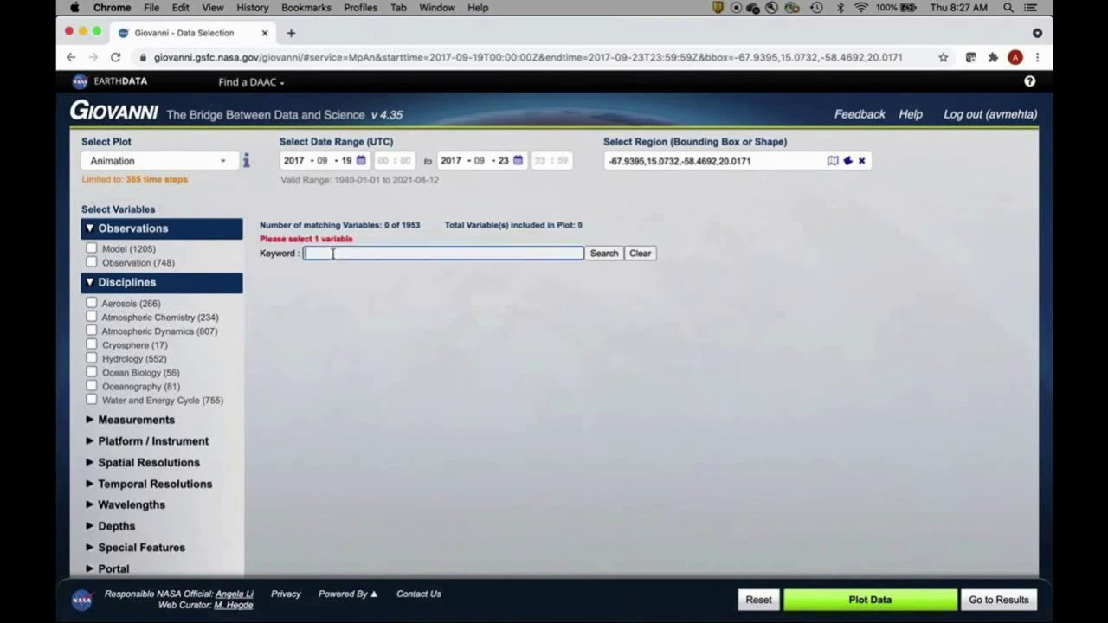
pyautogui.write('MERRA-')
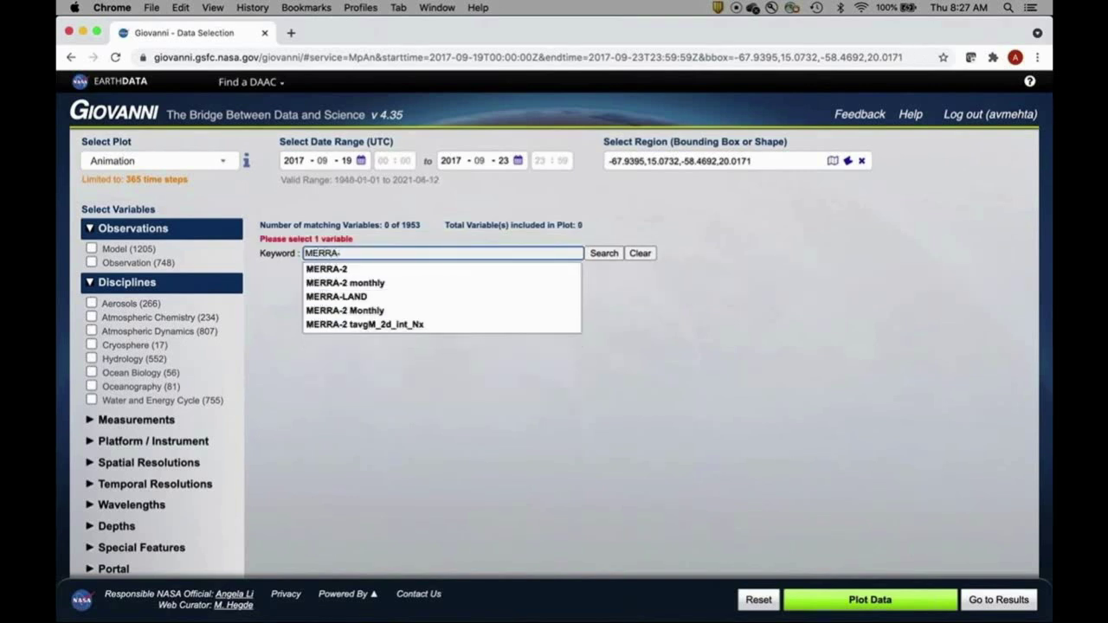
pyautogui.write('2 sea level pressure')
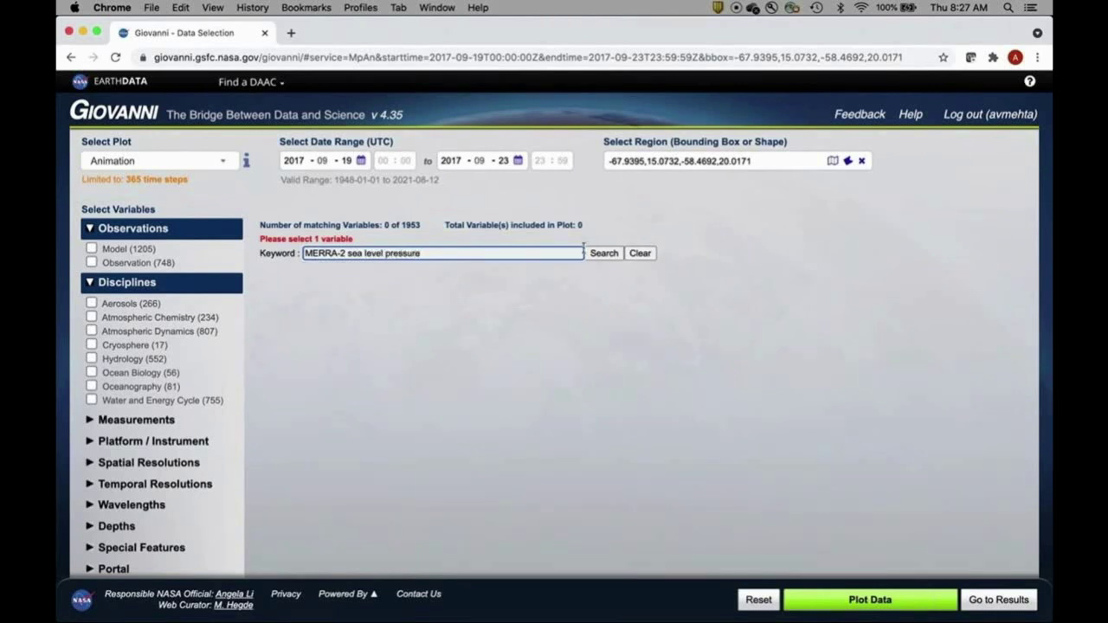
pyautogui.click(599, 254)
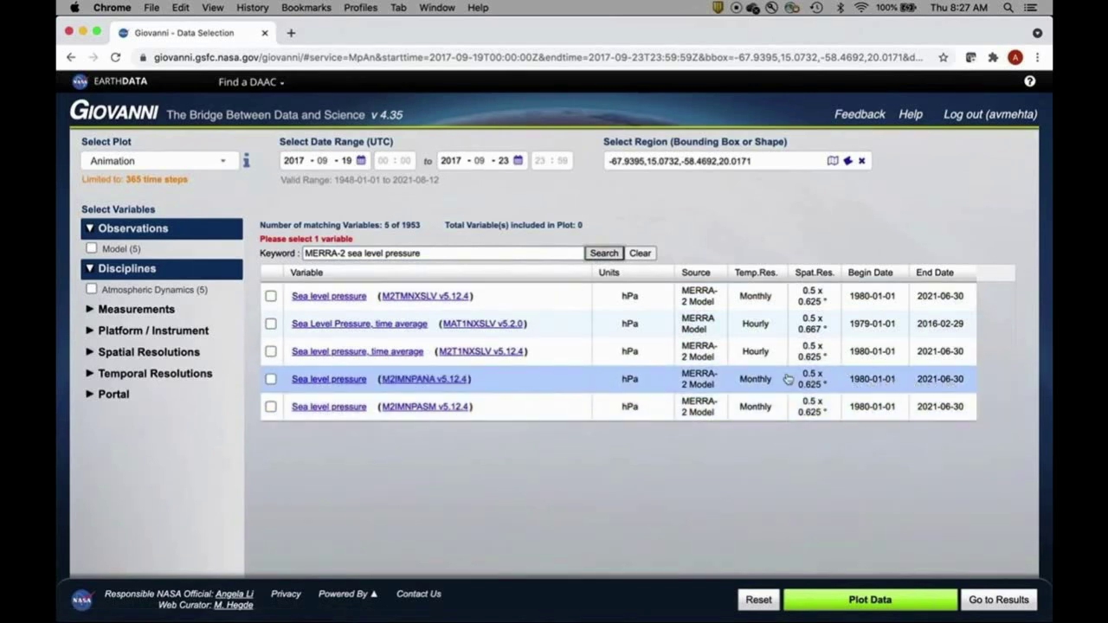
pyautogui.click(270, 352)
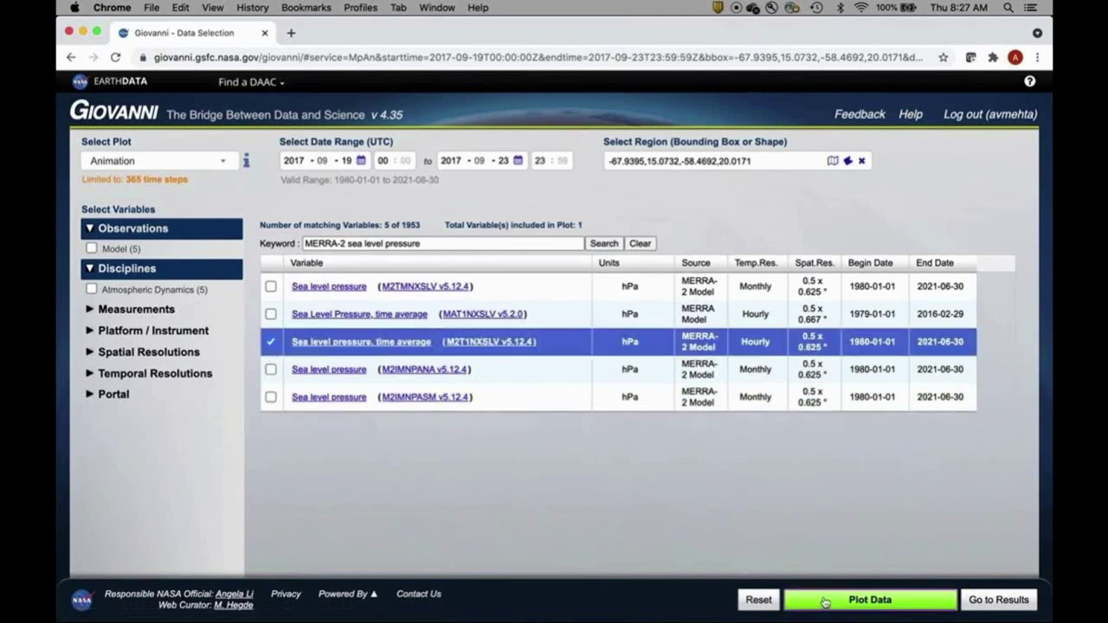
# - Search for MERRA-2 wind speed and select hourly Surface wind speed, Instantaneous (M2I1NXLFO v5.12.4) in place of sea level pressure
pyautogui.tripleClick(430, 243)
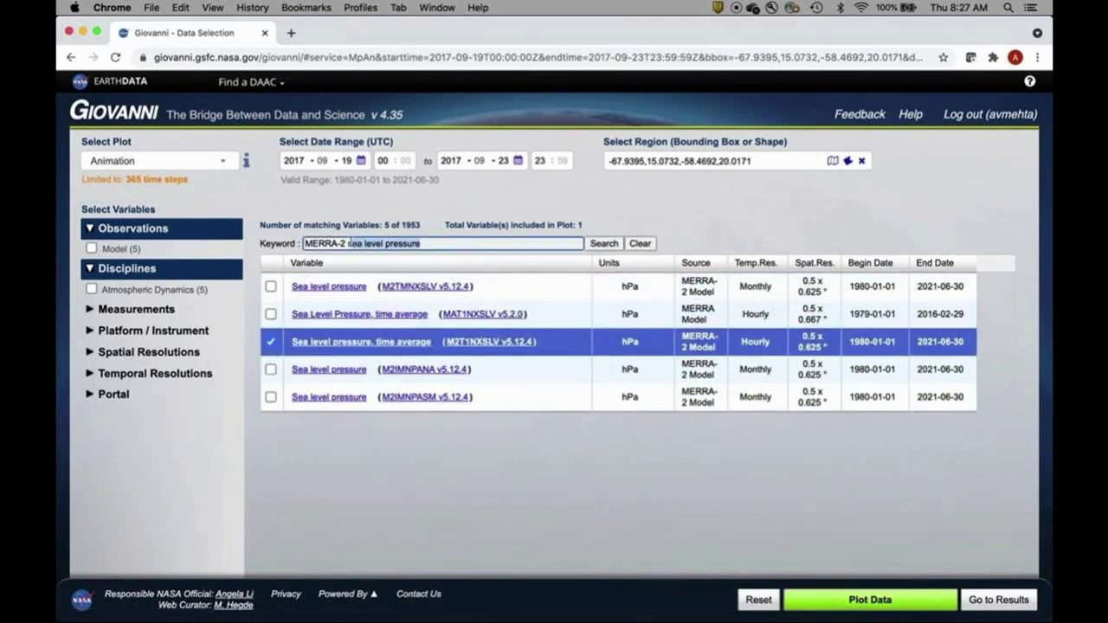
pyautogui.press('BackSpace')
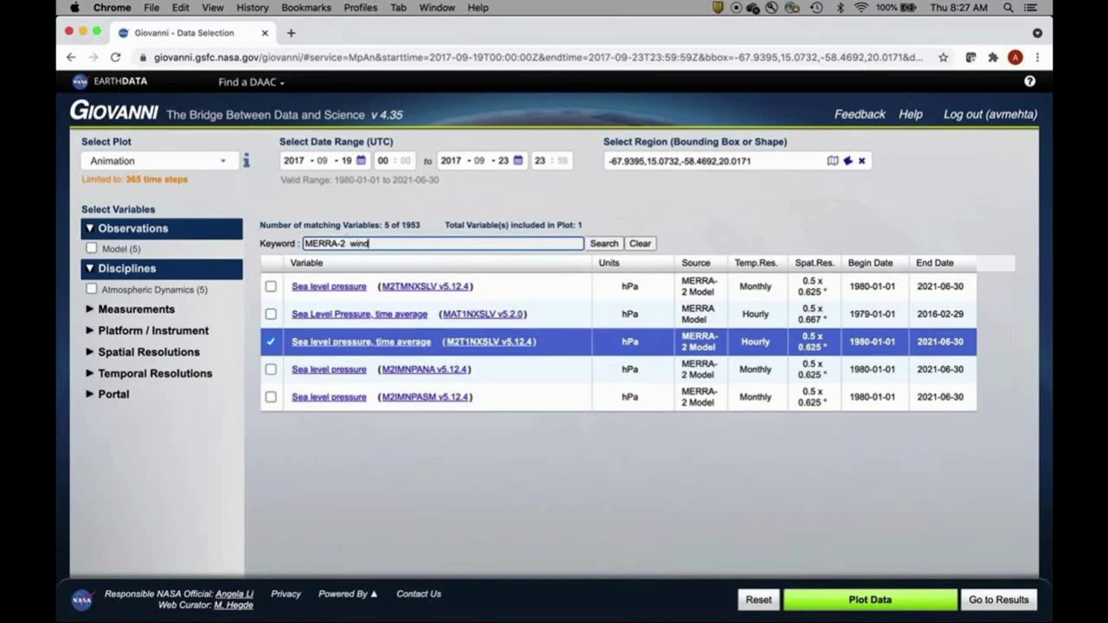
pyautogui.write('winds')
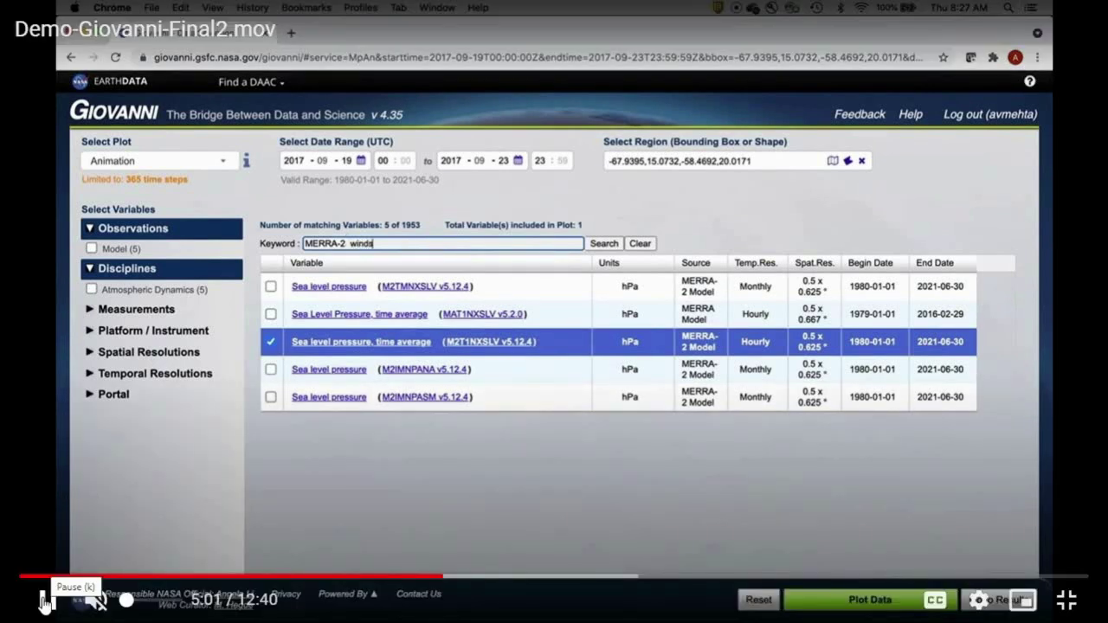
pyautogui.press('Return')
pyautogui.click(45, 601)
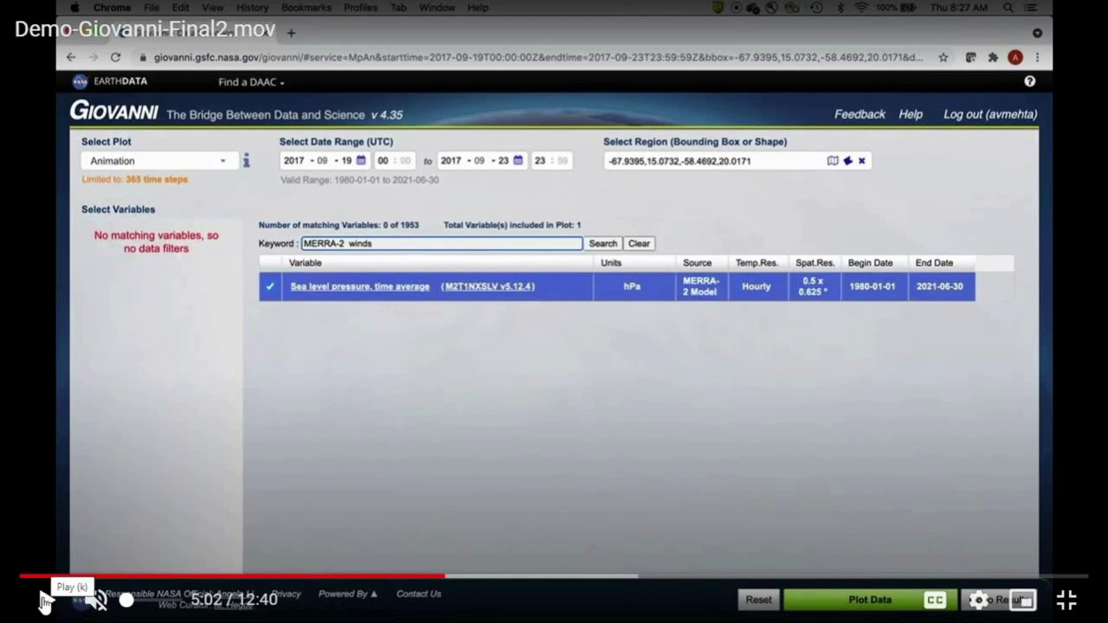
pyautogui.click(45, 602)
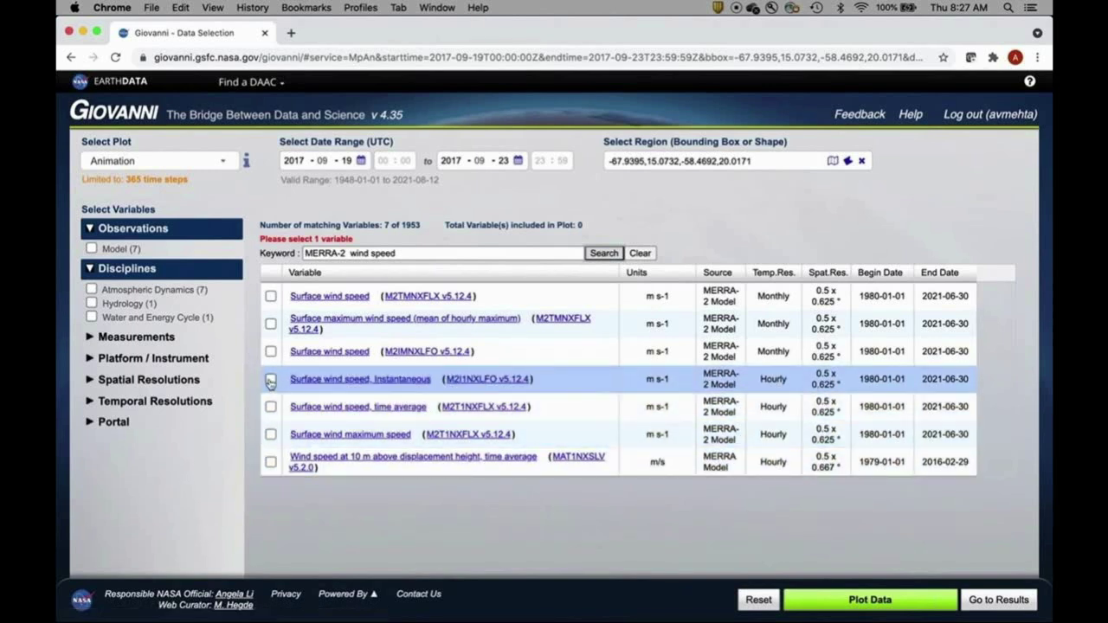
pyautogui.moveTo(345, 430)
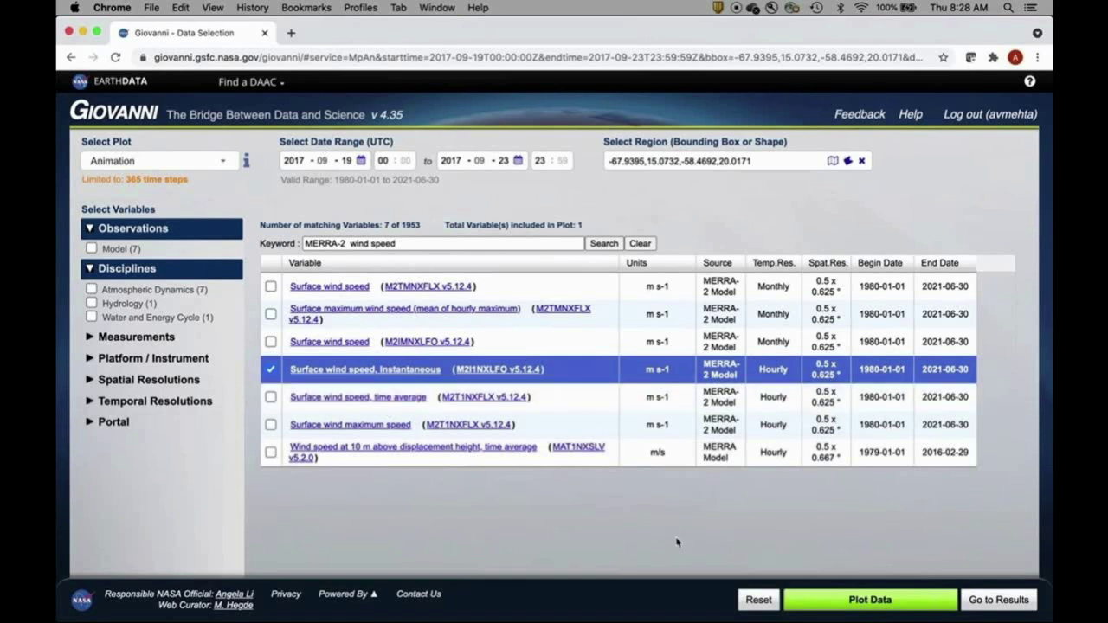
# - Open the 3. Animation sea level pressure result, play it at 4x, and pause it to examine the storm near Puerto Rico
pyautogui.moveTo(35, 466)
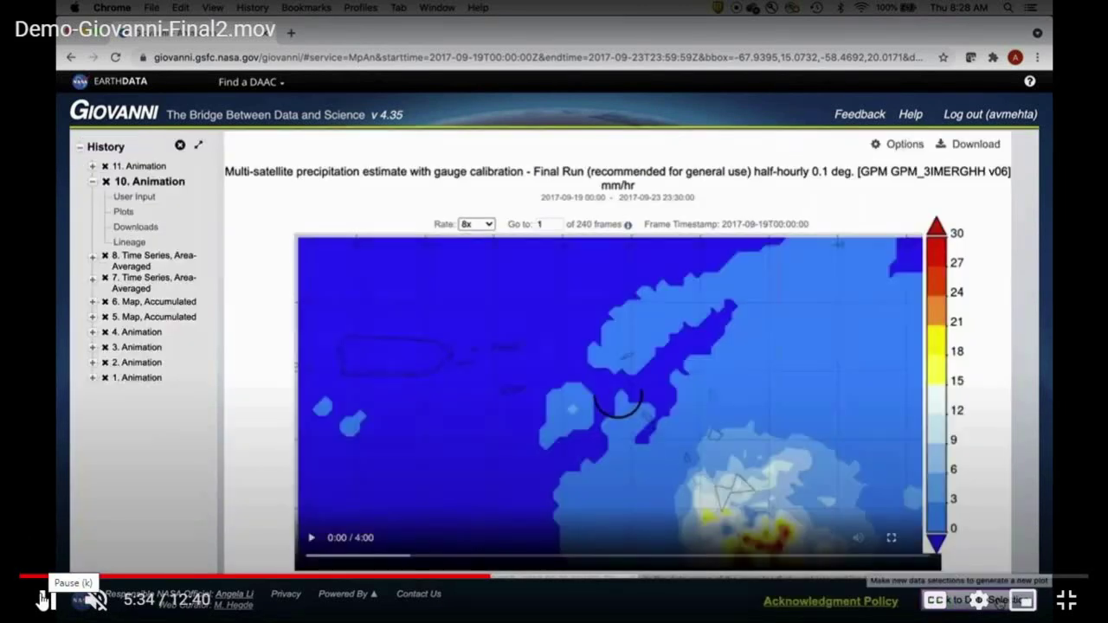
pyautogui.click(43, 600)
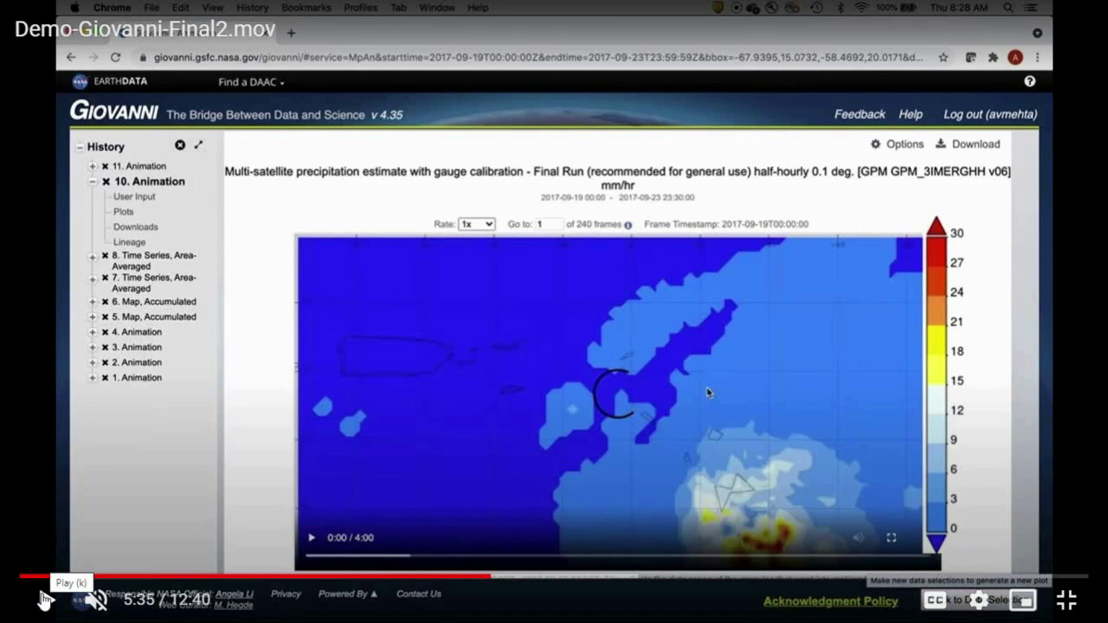
pyautogui.click(44, 600)
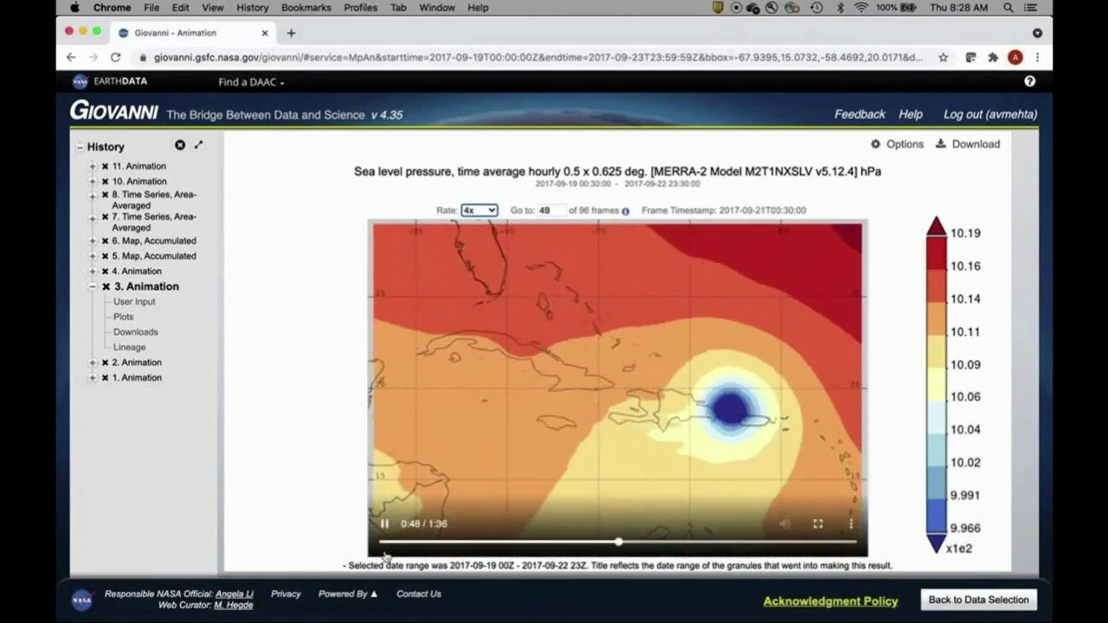
pyautogui.click(385, 523)
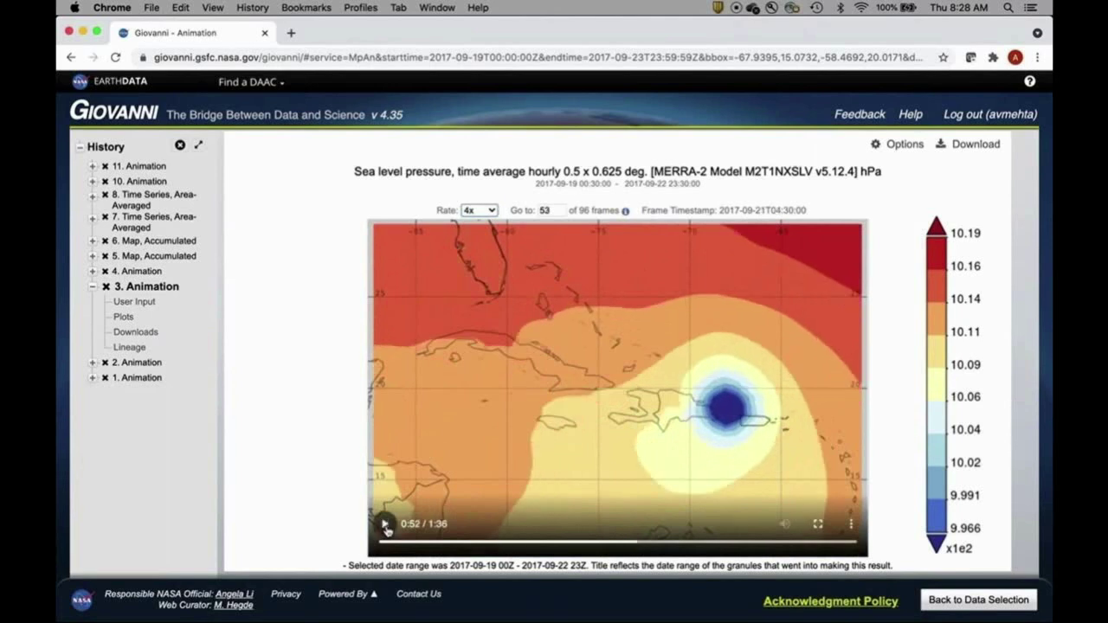
pyautogui.click(623, 544)
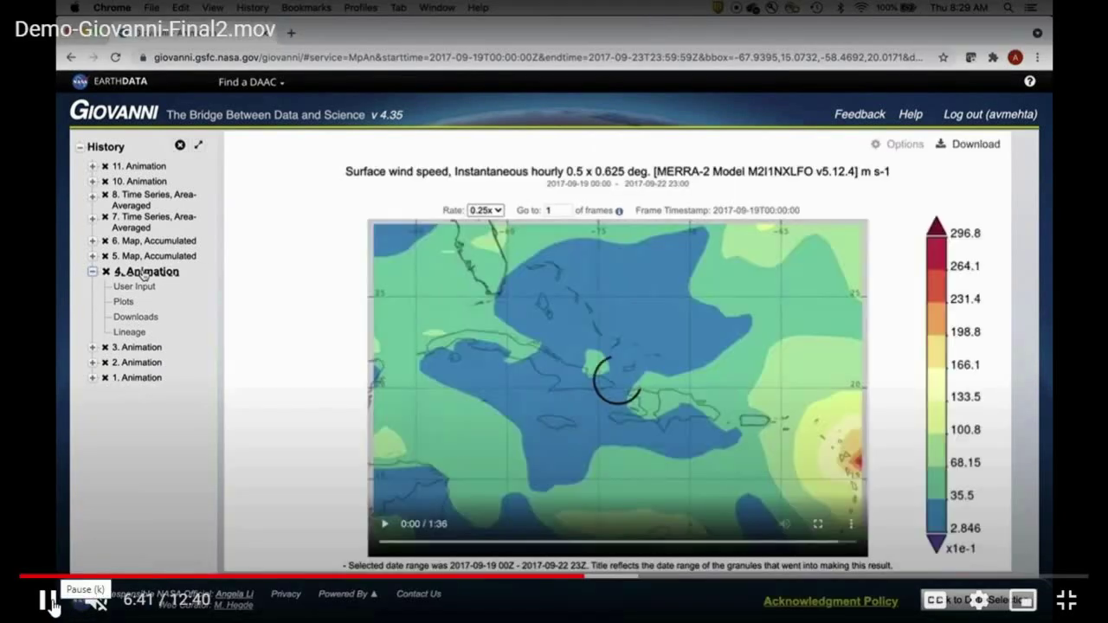
# - Play the 4. Animation surface wind speed result at 4x, pausing at frame 35, and open its downloads
pyautogui.click(48, 599)
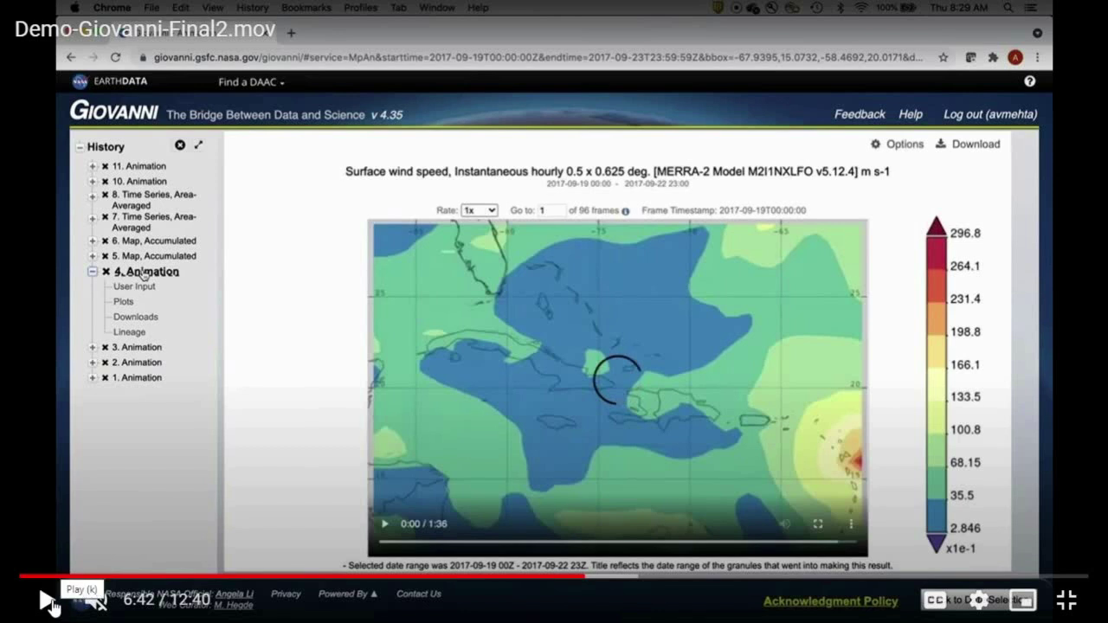
pyautogui.click(48, 600)
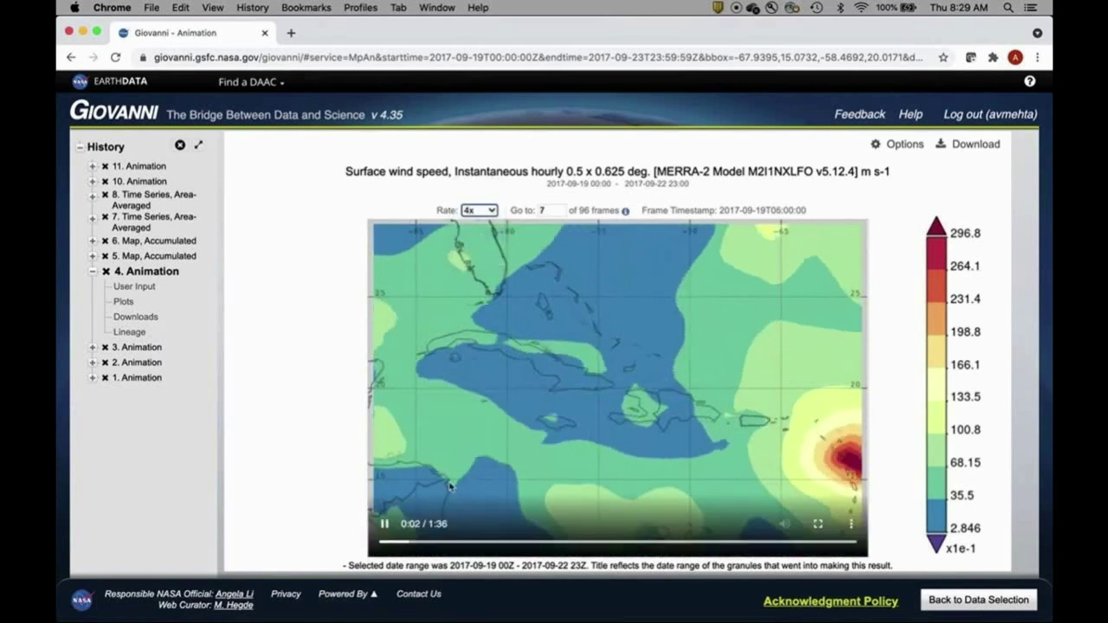
pyautogui.click(386, 525)
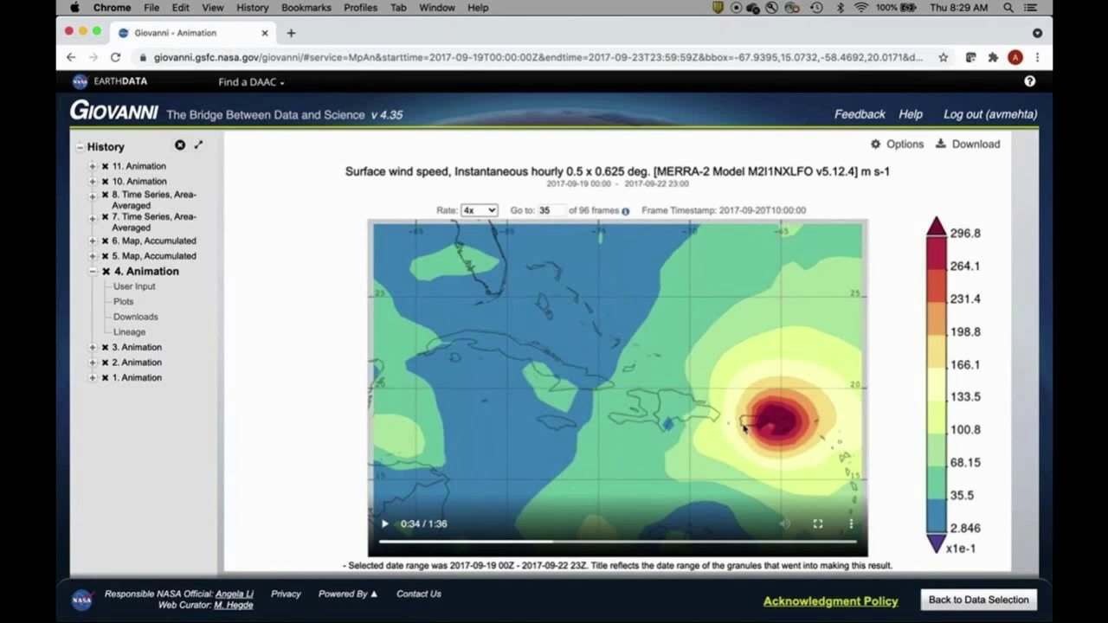
pyautogui.moveTo(37, 397)
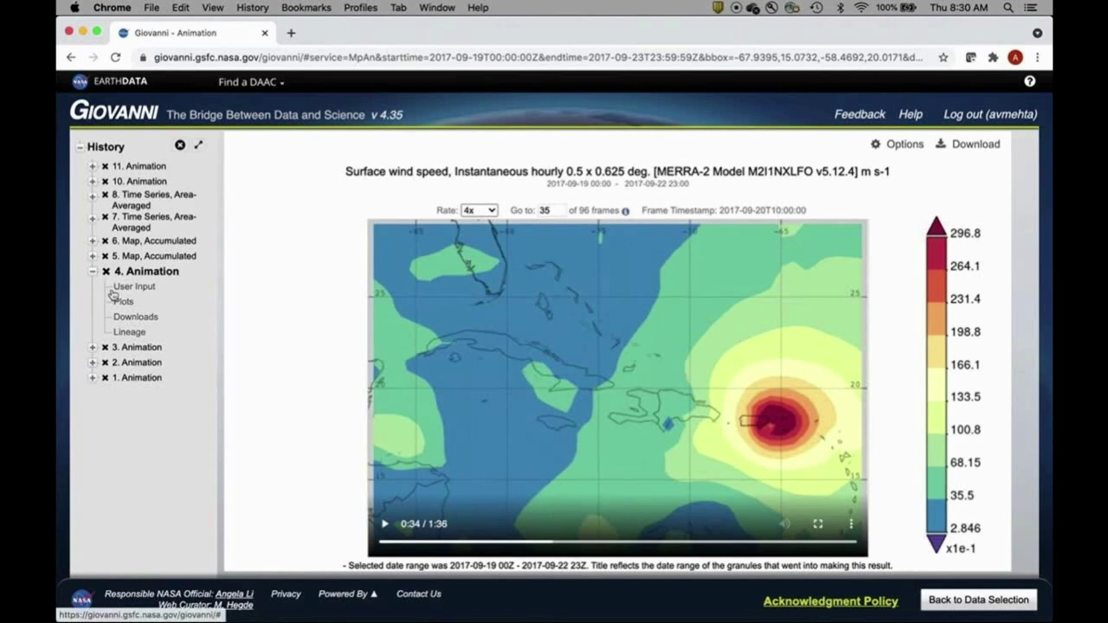
pyautogui.click(132, 318)
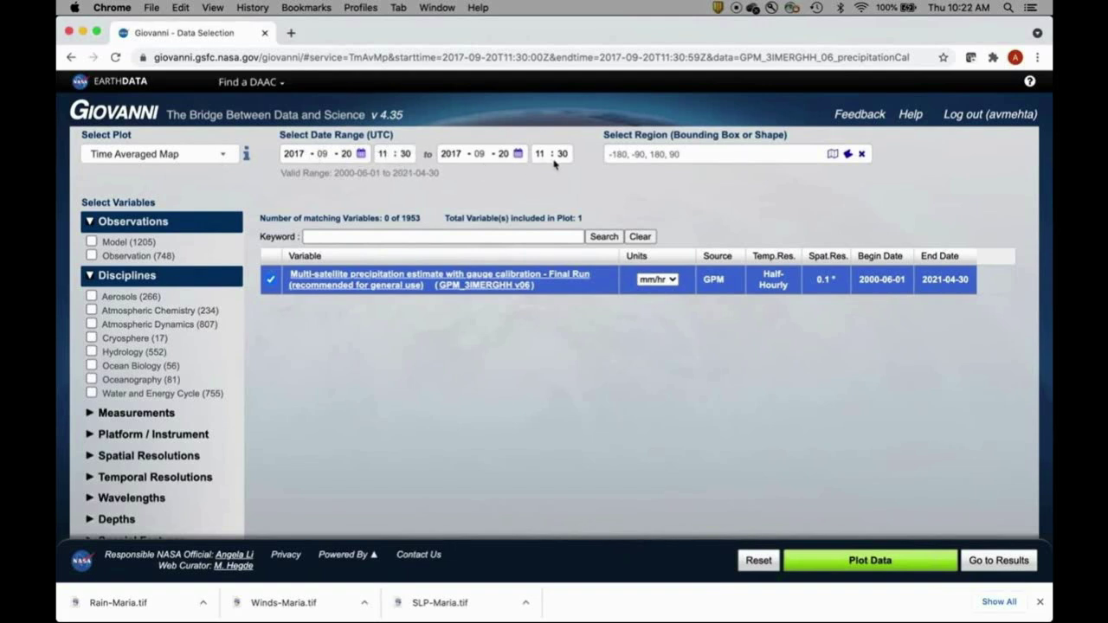
# - Set the region of the time averaged precipitation map to the Countries and Areas shape Puerto Rico (US)
pyautogui.click(849, 155)
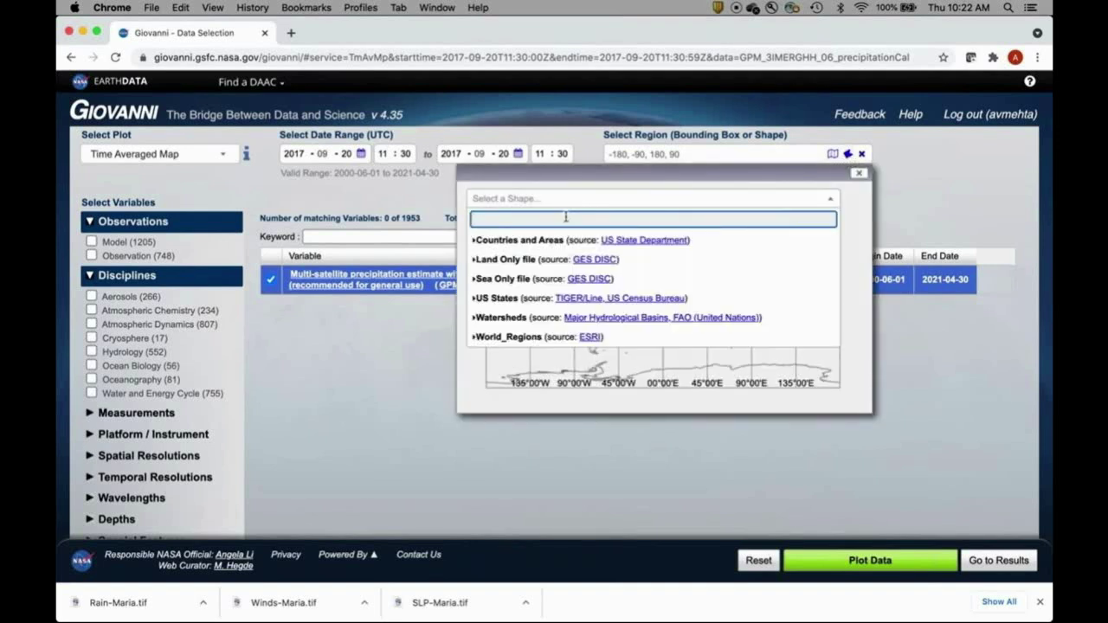
pyautogui.write('Pue')
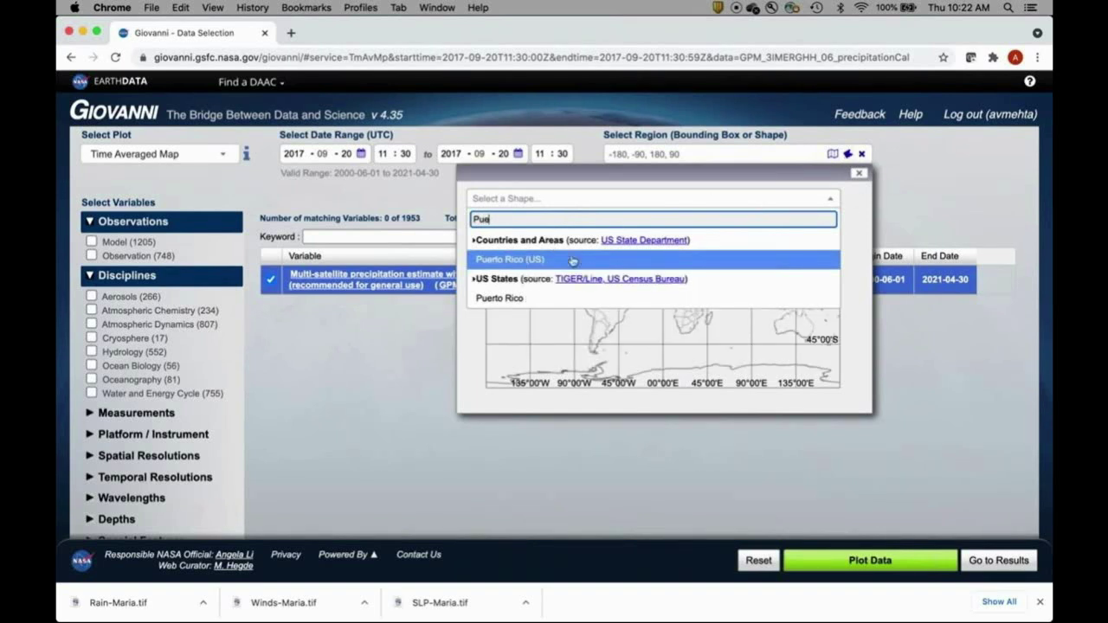
pyautogui.click(522, 261)
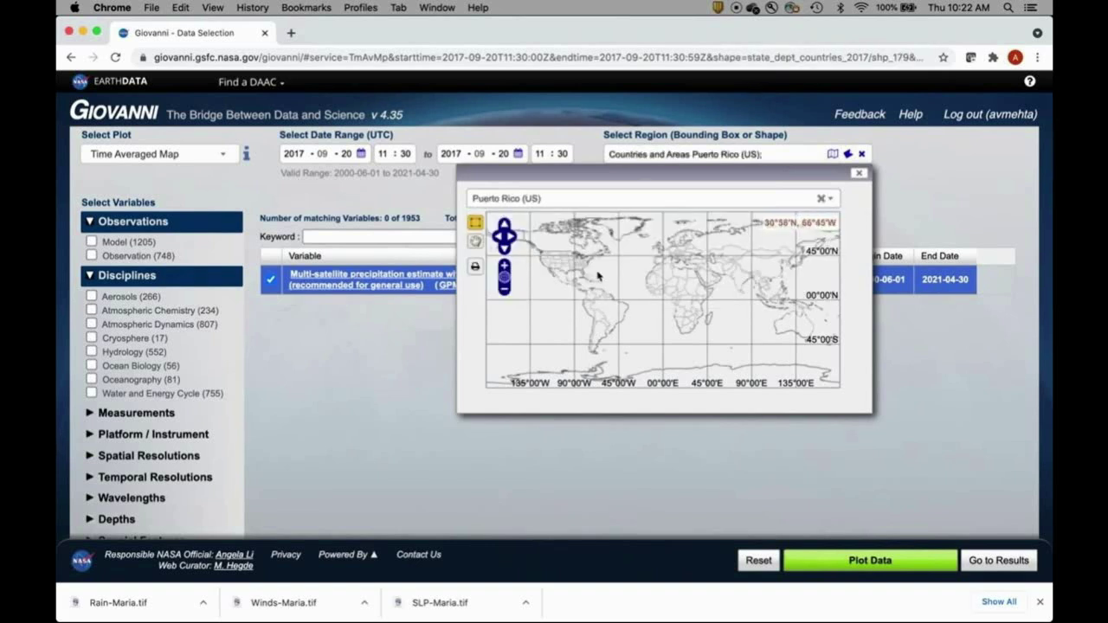
pyautogui.click(504, 265)
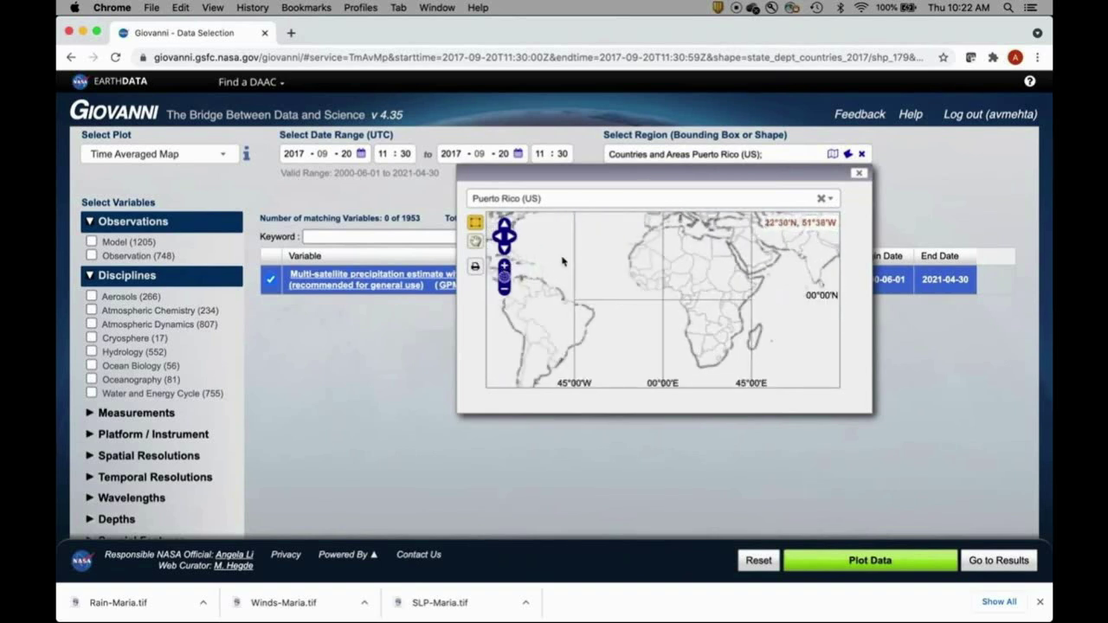
pyautogui.click(858, 173)
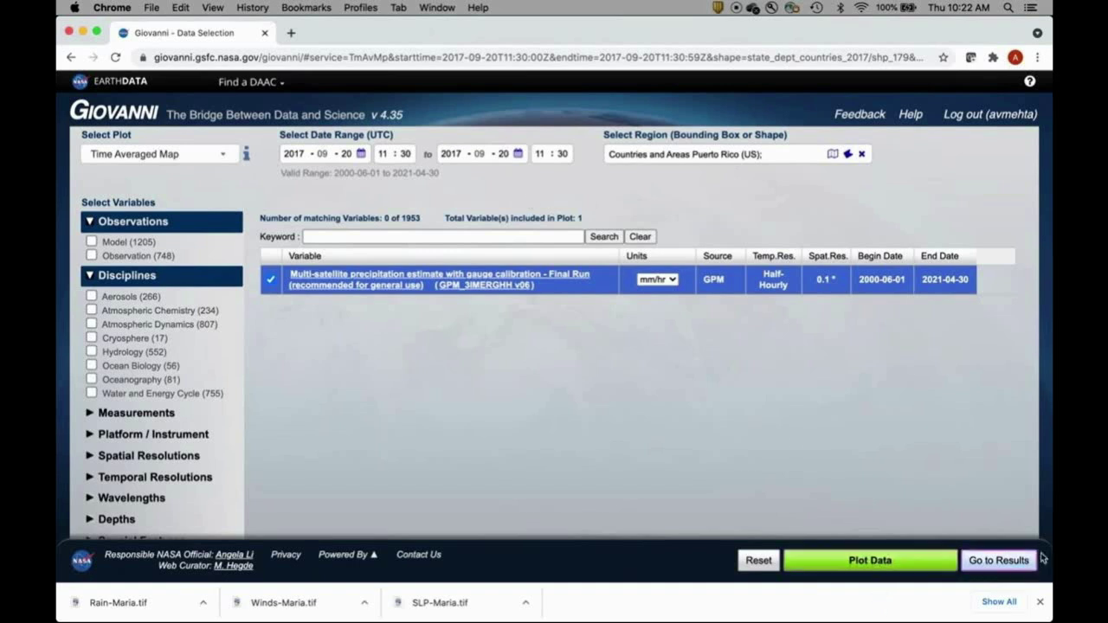
# - Go to the results and show the precipitation plot of 18. Time Averaged Map
pyautogui.click(1014, 562)
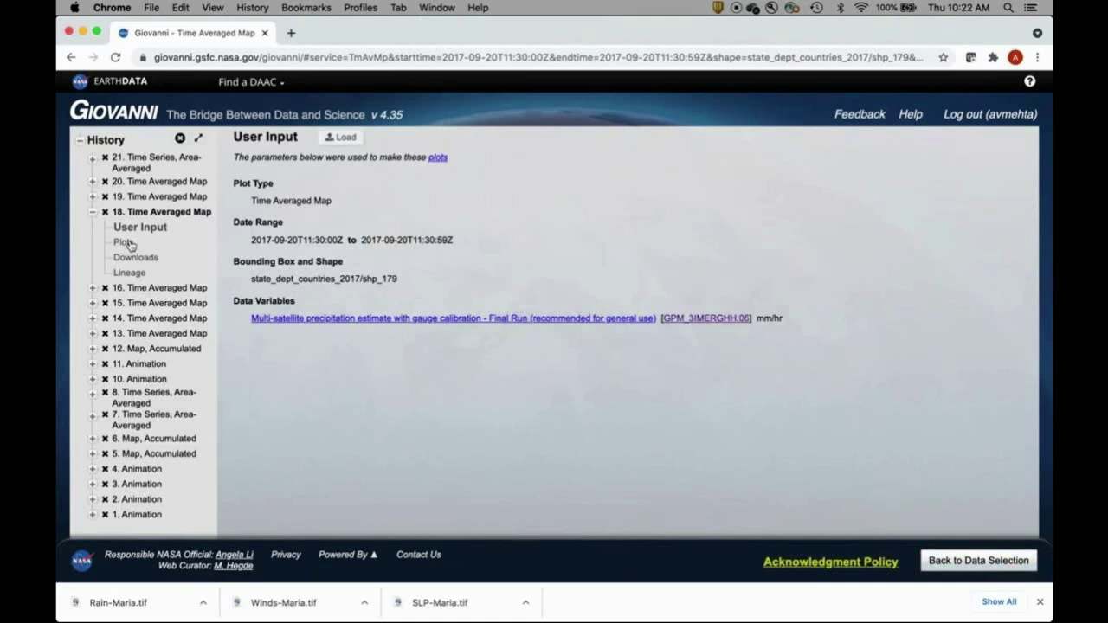
pyautogui.click(128, 243)
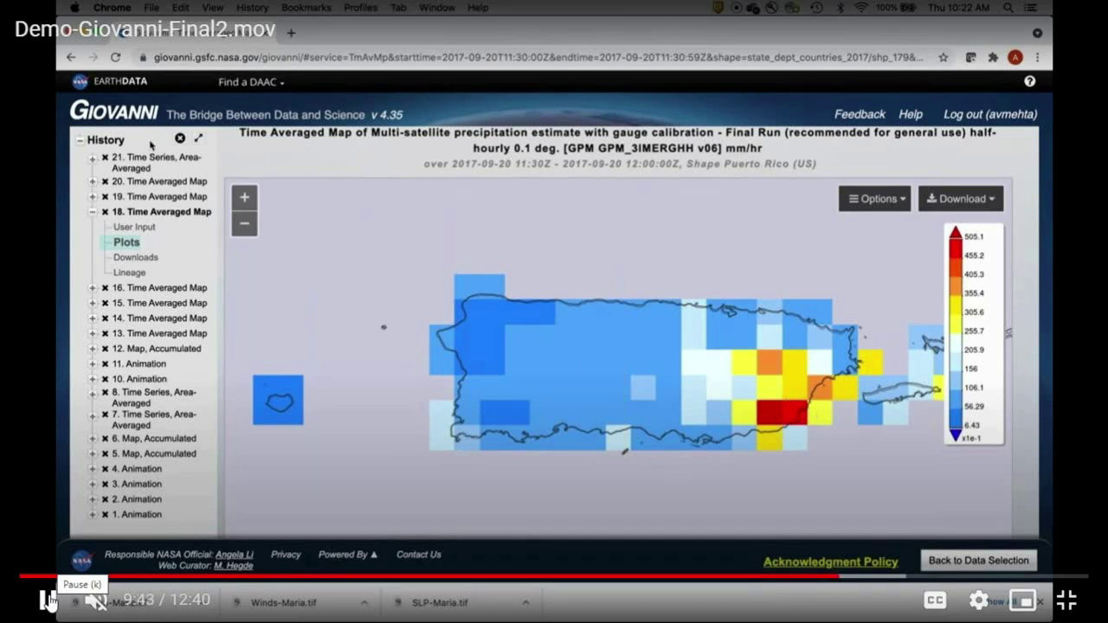
pyautogui.click(48, 601)
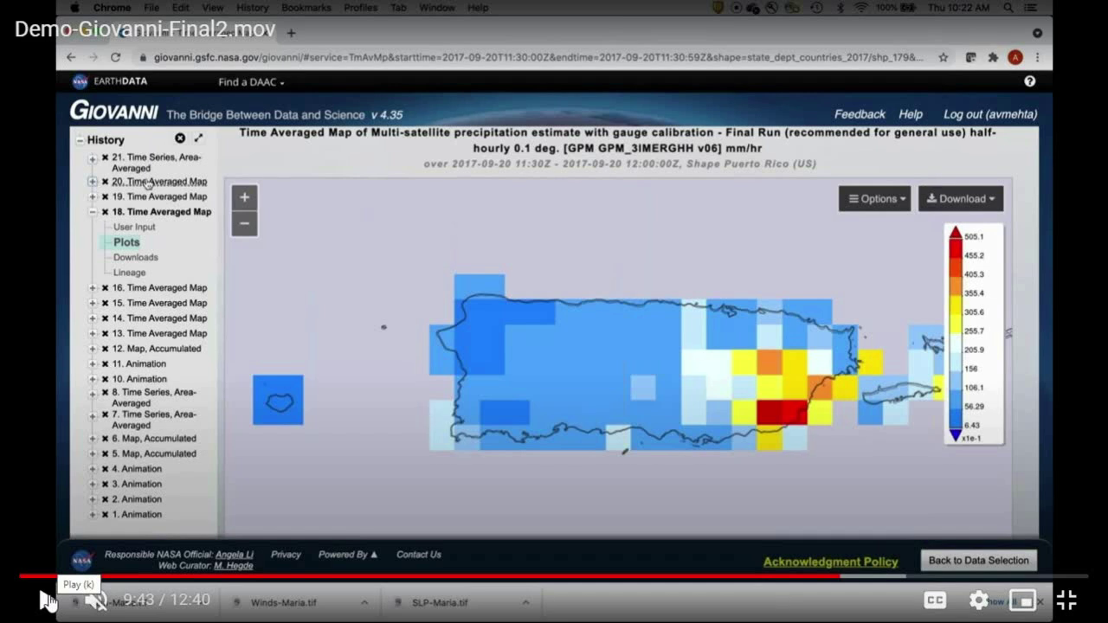
# - View the sea level pressure plot of 20. Time Averaged Map and the surface wind speed plot of 19. Time Averaged Map
pyautogui.click(48, 602)
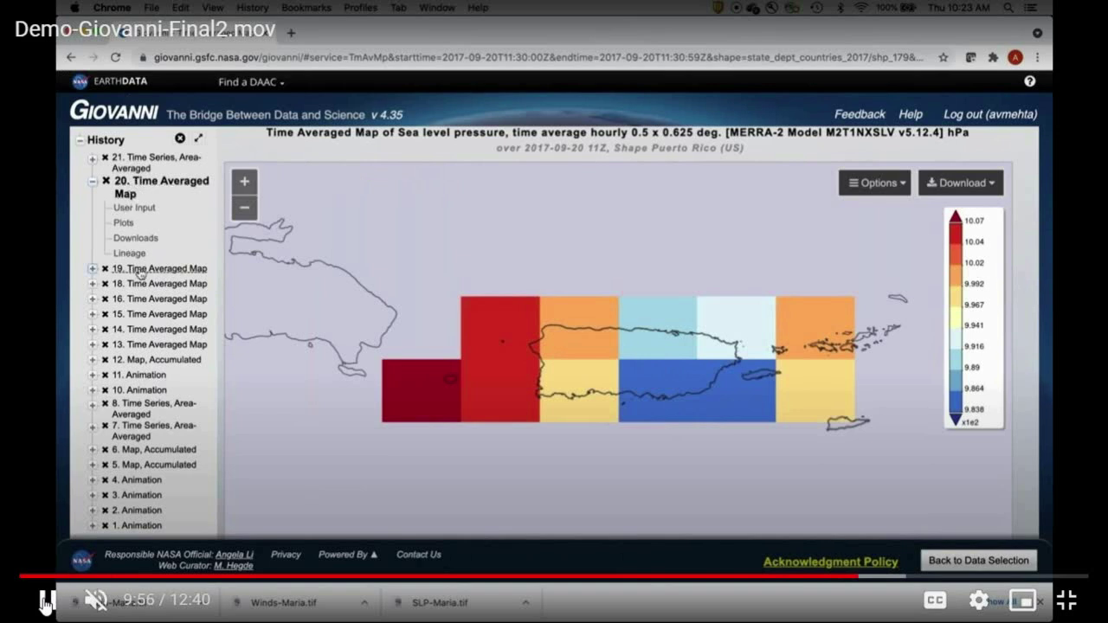
pyautogui.click(45, 603)
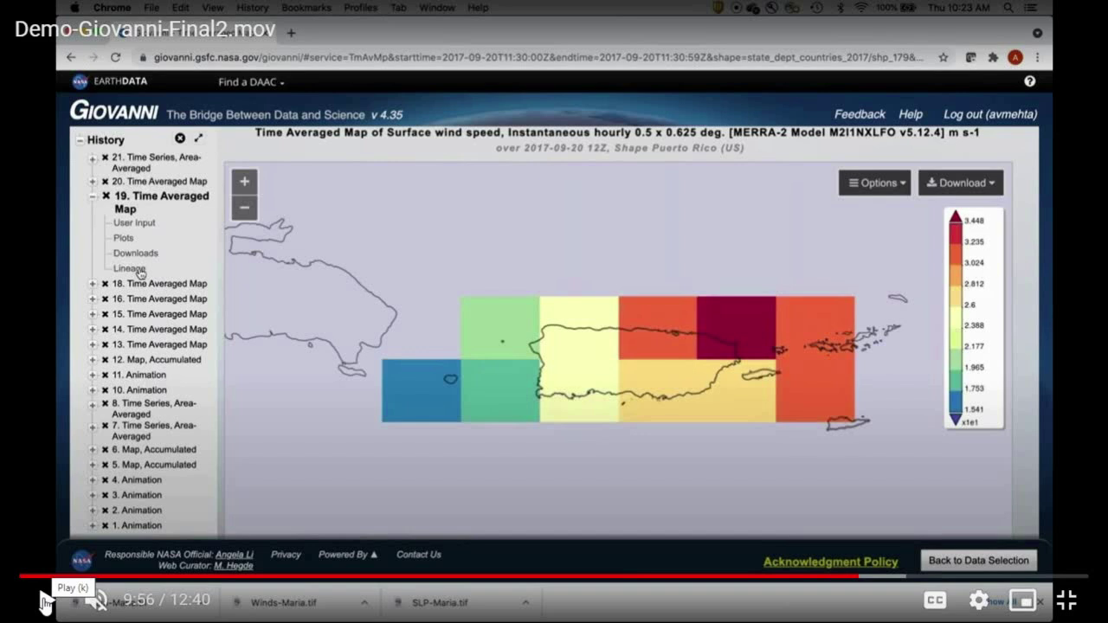
pyautogui.click(45, 603)
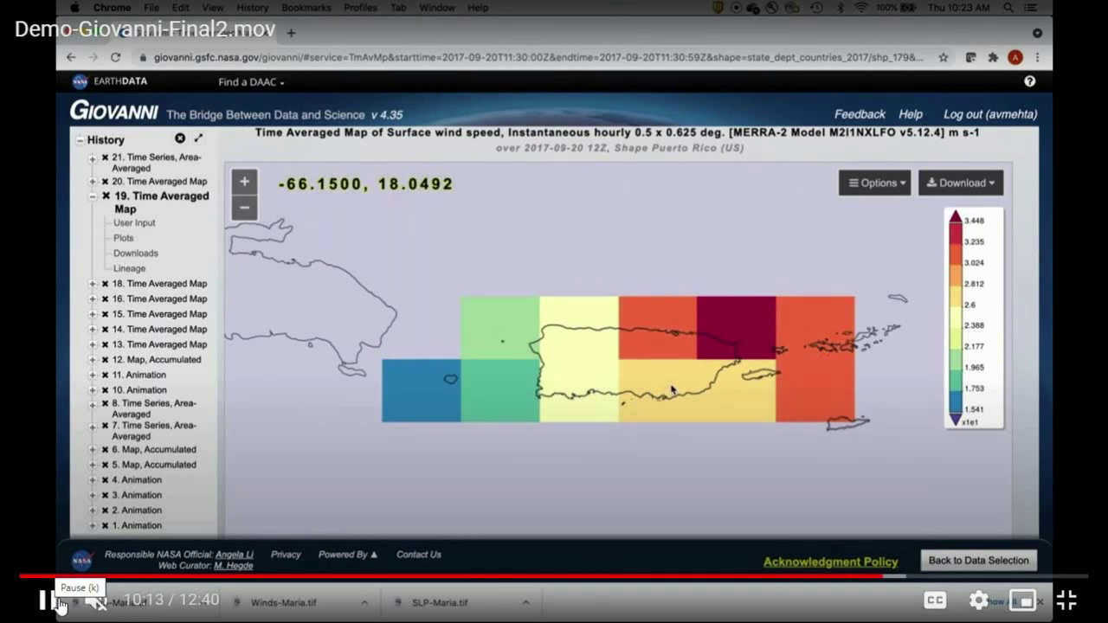
# - Open the download file links of 19. Time Averaged Map and return to its wind speed plot
pyautogui.click(57, 603)
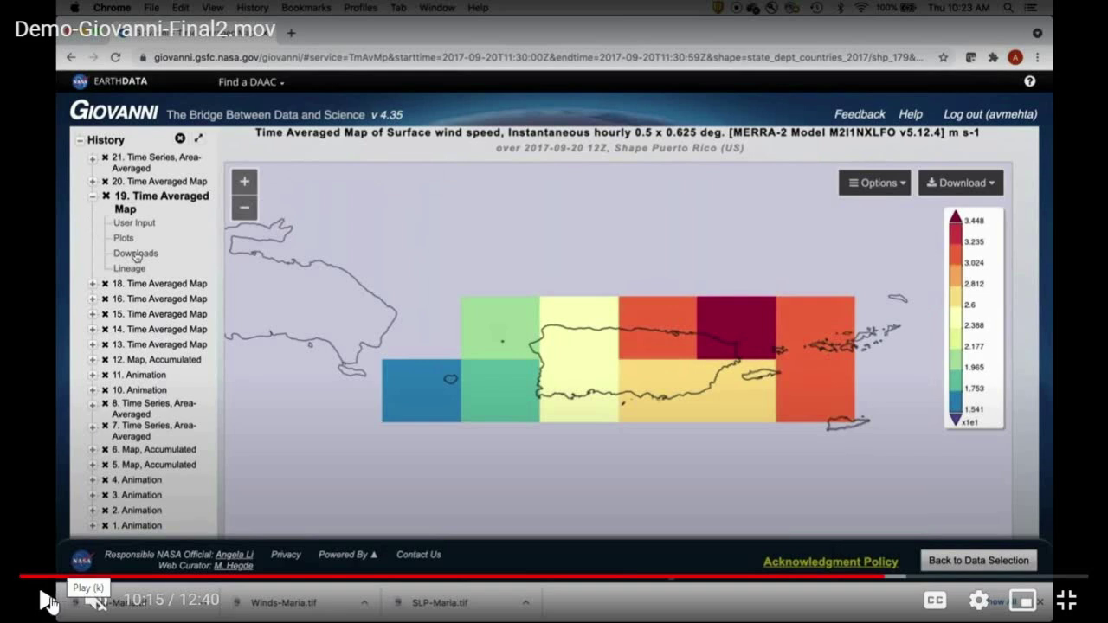
pyautogui.click(49, 603)
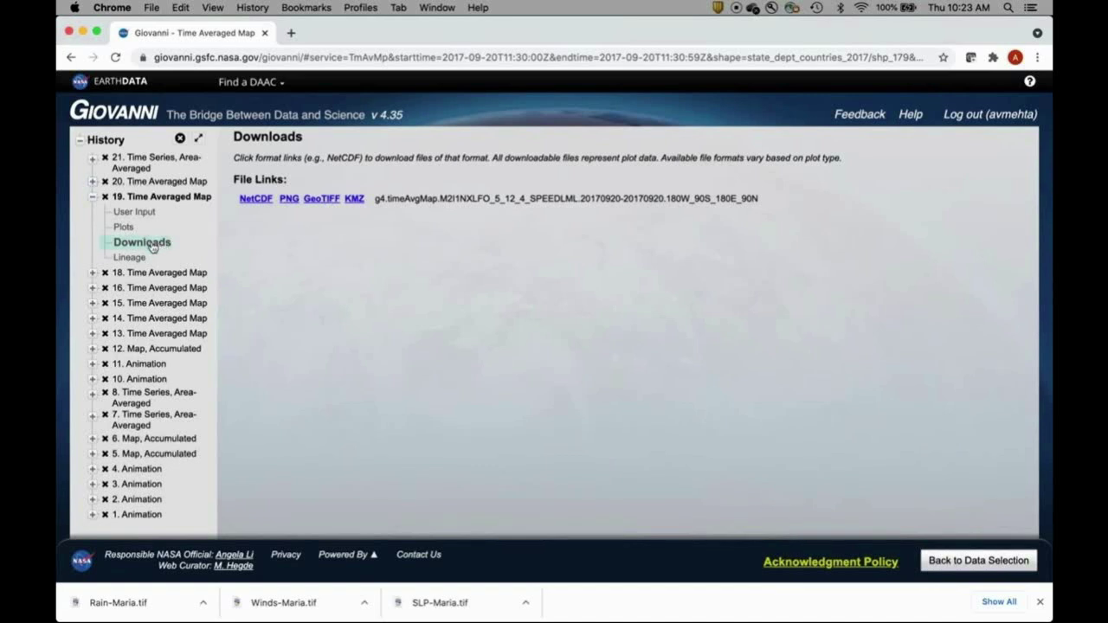
pyautogui.click(124, 227)
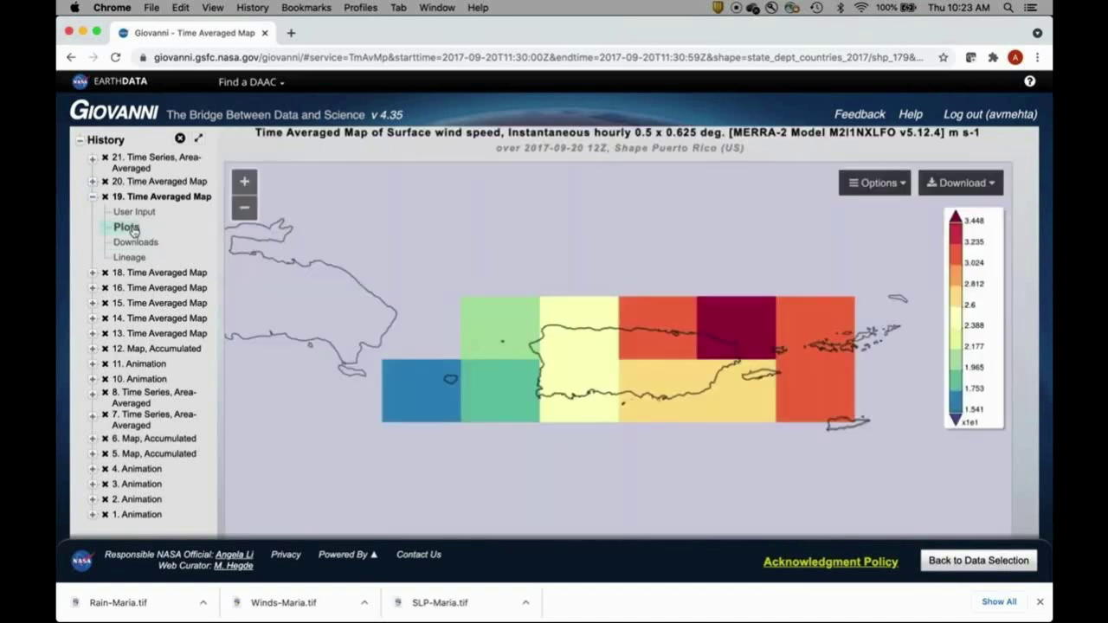
# - Reopen 18. Time Averaged Map to examine the heaviest precipitation cell over southeastern Puerto Rico, and go back to the data selection
pyautogui.click(142, 273)
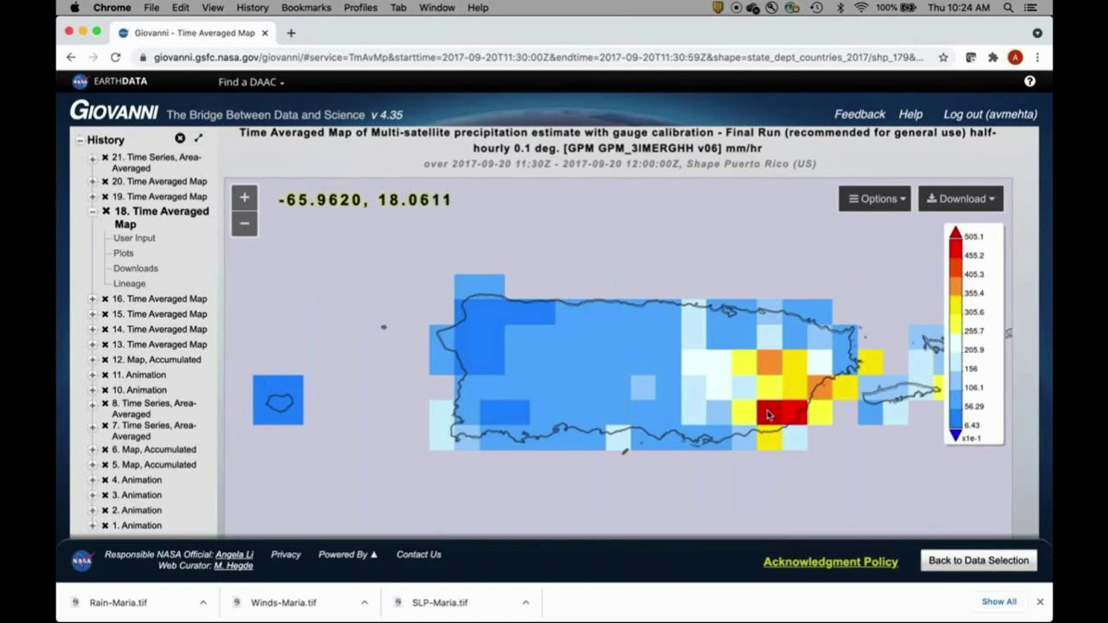
pyautogui.click(960, 561)
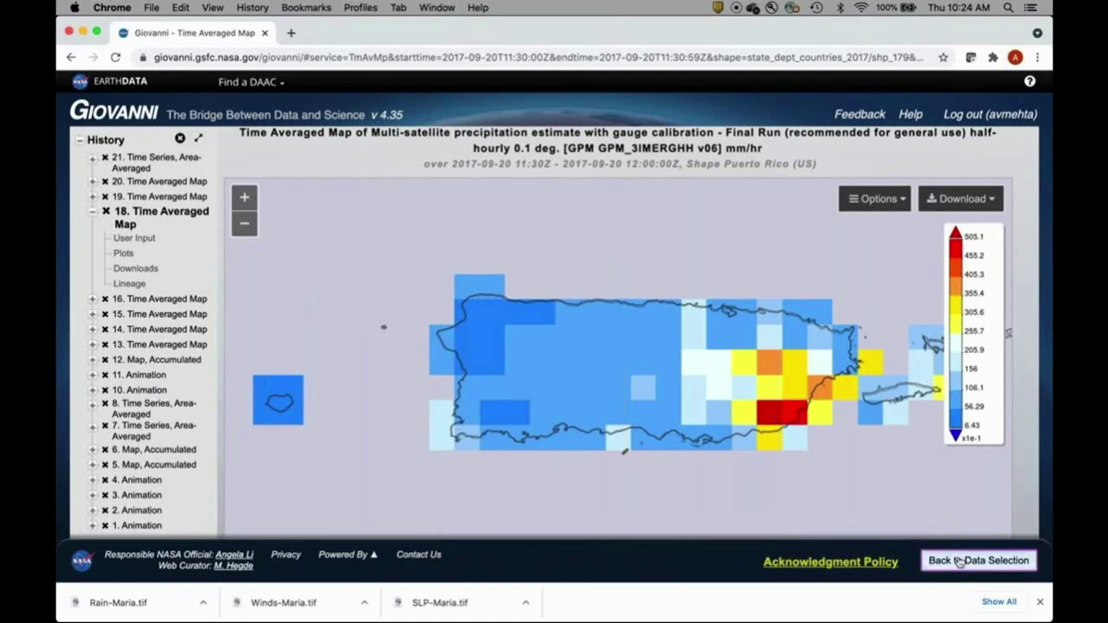